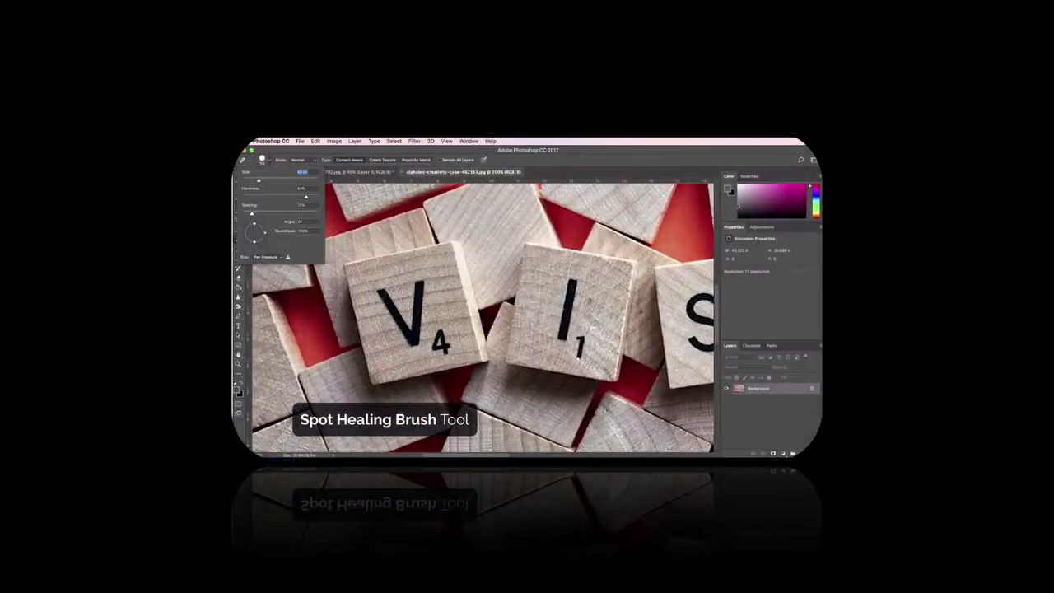
# Remove the V, 4, I and 1 from the two wooden tiles with the Spot Healing Brush set to Content-Aware.
pyautogui.moveTo(380, 292)
pyautogui.mouseDown()
pyautogui.moveTo(397, 320)
pyautogui.moveTo(420, 287)
pyautogui.moveTo(414, 336)
pyautogui.moveTo(385, 293)
pyautogui.mouseUp()
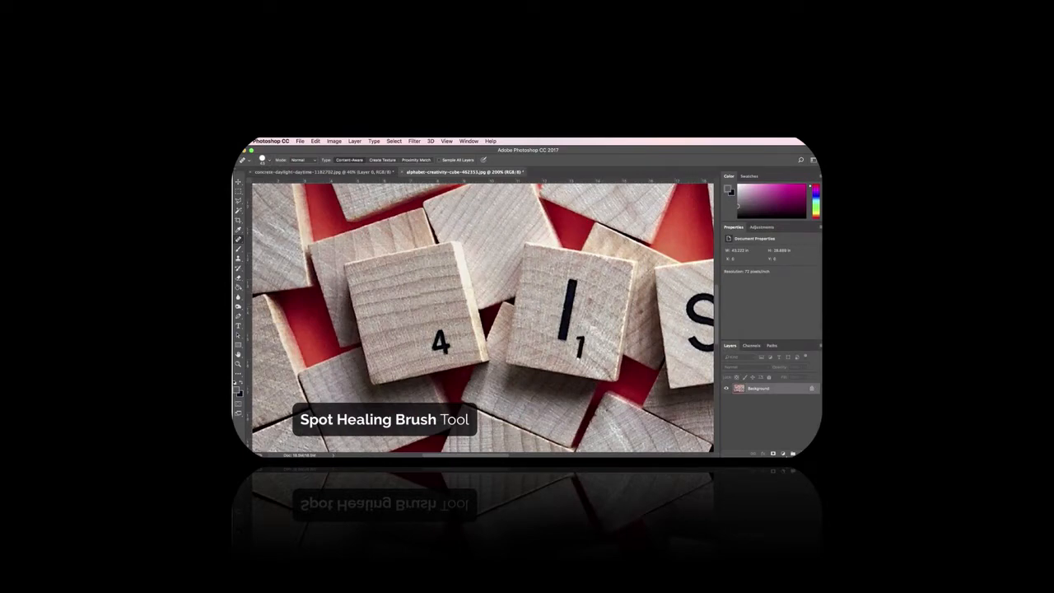
pyautogui.moveTo(563, 324); pyautogui.dragTo(565, 328)
pyautogui.moveTo(579, 341); pyautogui.dragTo(578, 352)
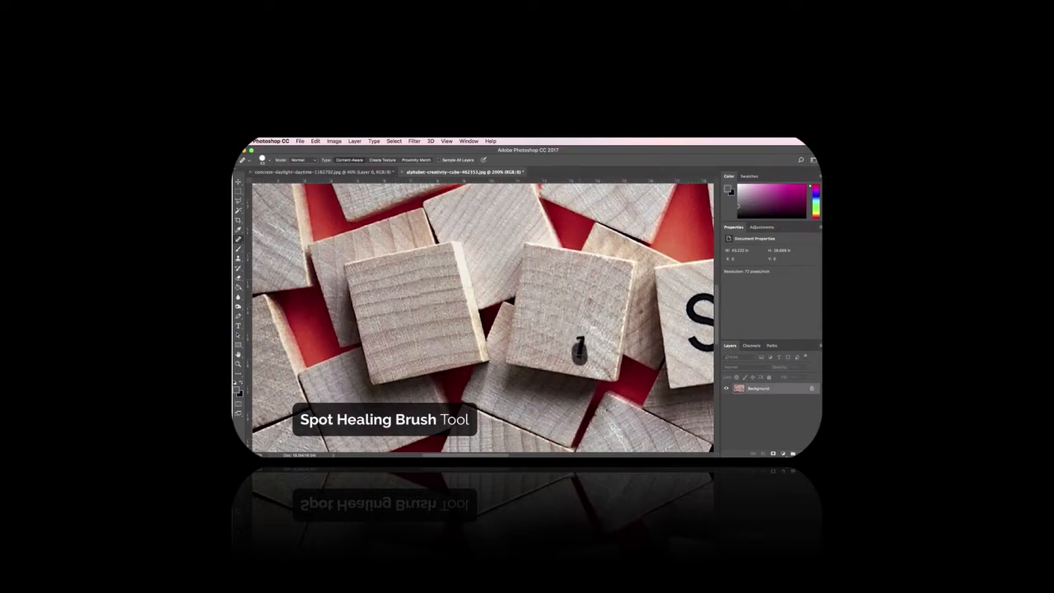
pyautogui.moveTo(579, 353); pyautogui.dragTo(579, 354)
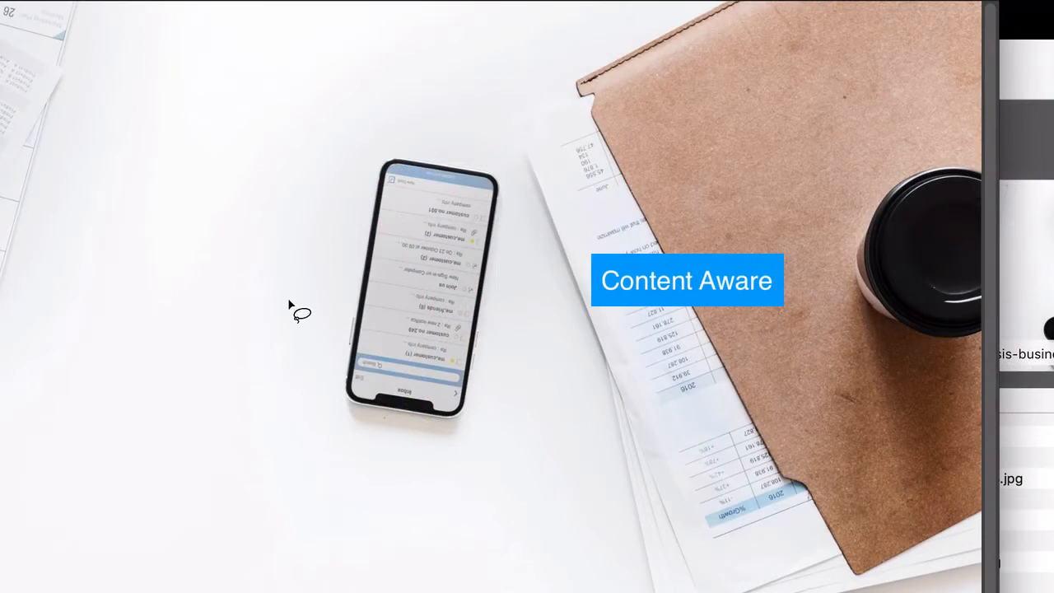
# Lasso loosely around the phone on the white desk, replace it with a Content-Aware fill, and deselect.
pyautogui.moveTo(298, 306)
pyautogui.mouseDown()
pyautogui.moveTo(359, 149)
pyautogui.moveTo(395, 128)
pyautogui.moveTo(518, 150)
pyautogui.moveTo(508, 302)
pyautogui.moveTo(463, 461)
pyautogui.moveTo(350, 436)
pyautogui.moveTo(308, 401)
pyautogui.moveTo(301, 308)
pyautogui.mouseUp()
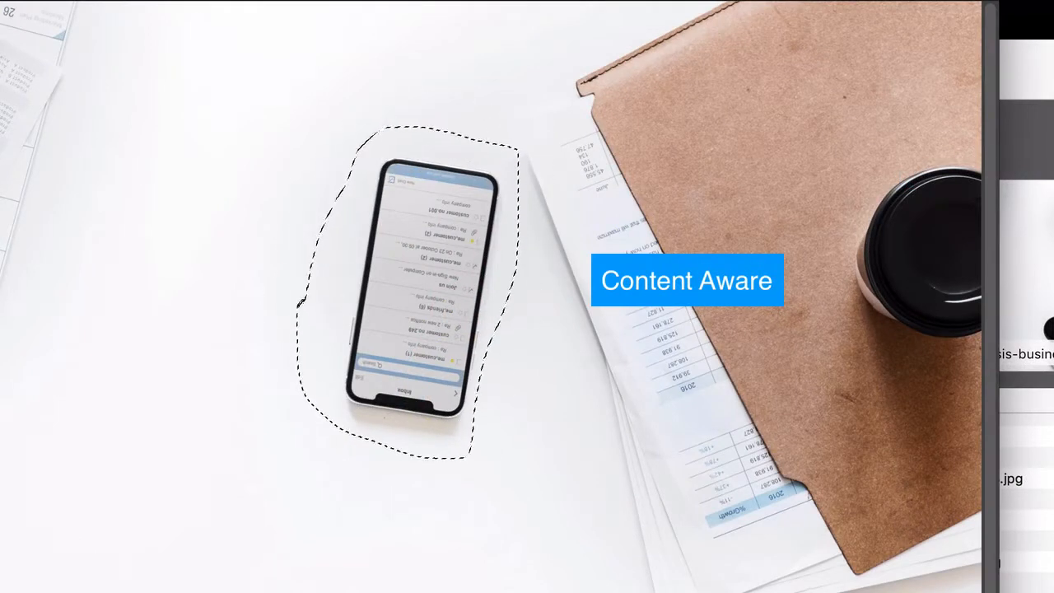
pyautogui.click(103, 0)
pyautogui.click(111, 250)
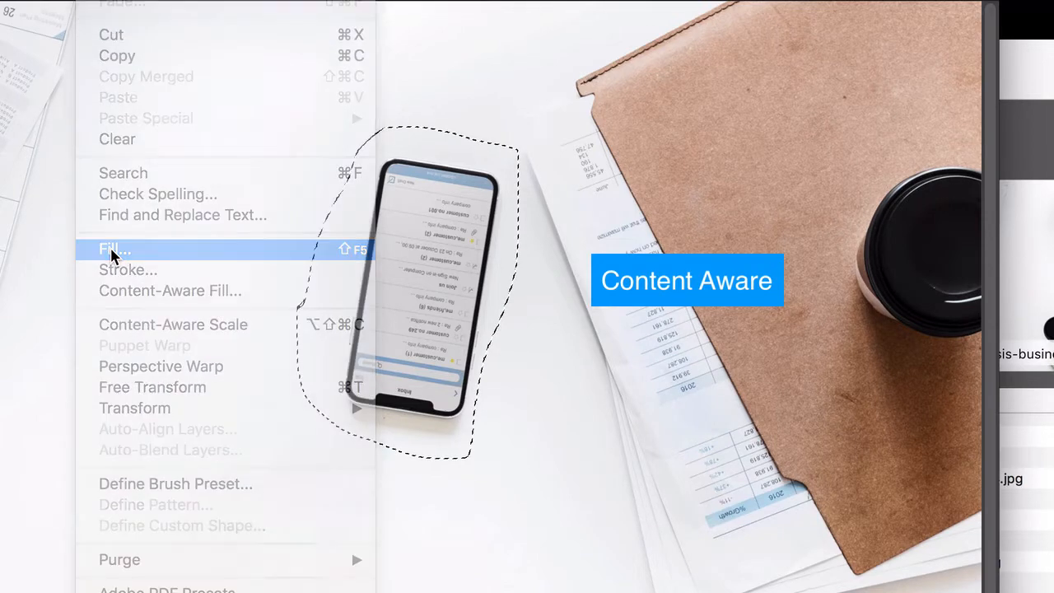
pyautogui.click(320, 177)
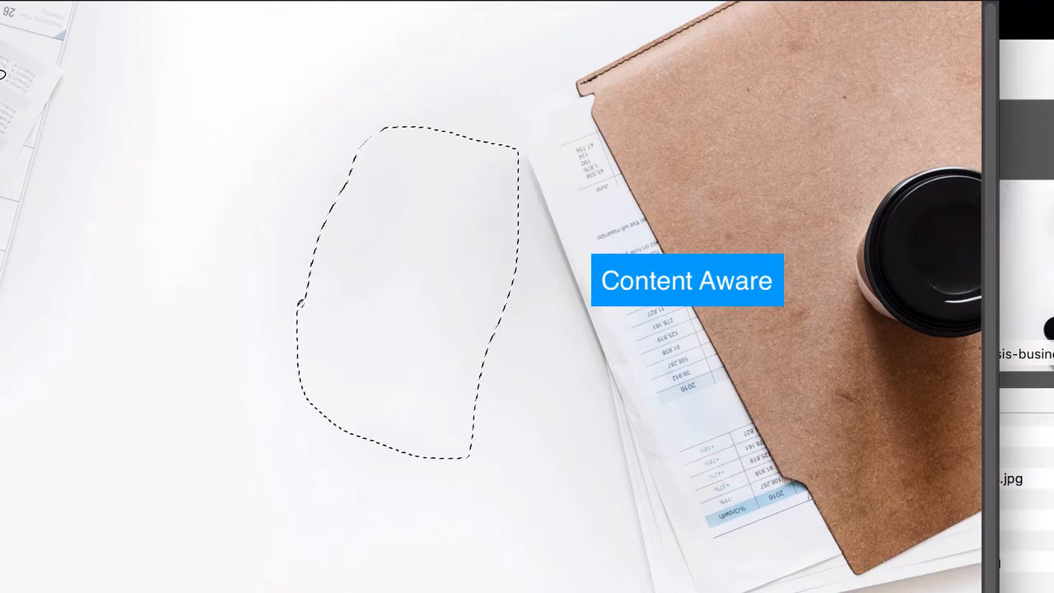
pyautogui.press('super+d')
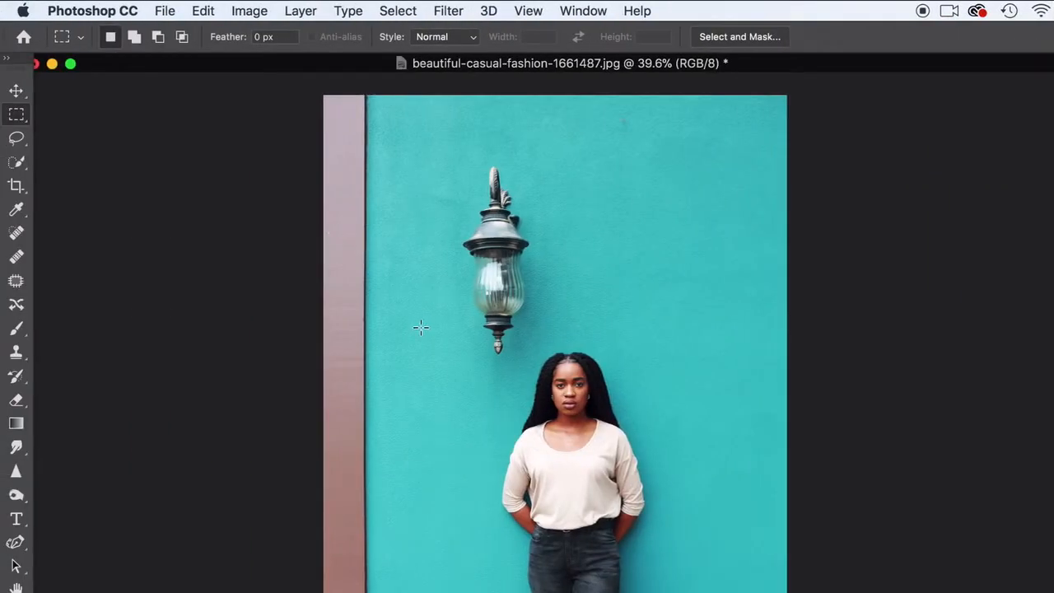
# Lasso around the wall lamp above the woman, remove it with a Content-Aware fill at 100% opacity, and deselect.
pyautogui.moveTo(17, 137); pyautogui.dragTo(83, 134)
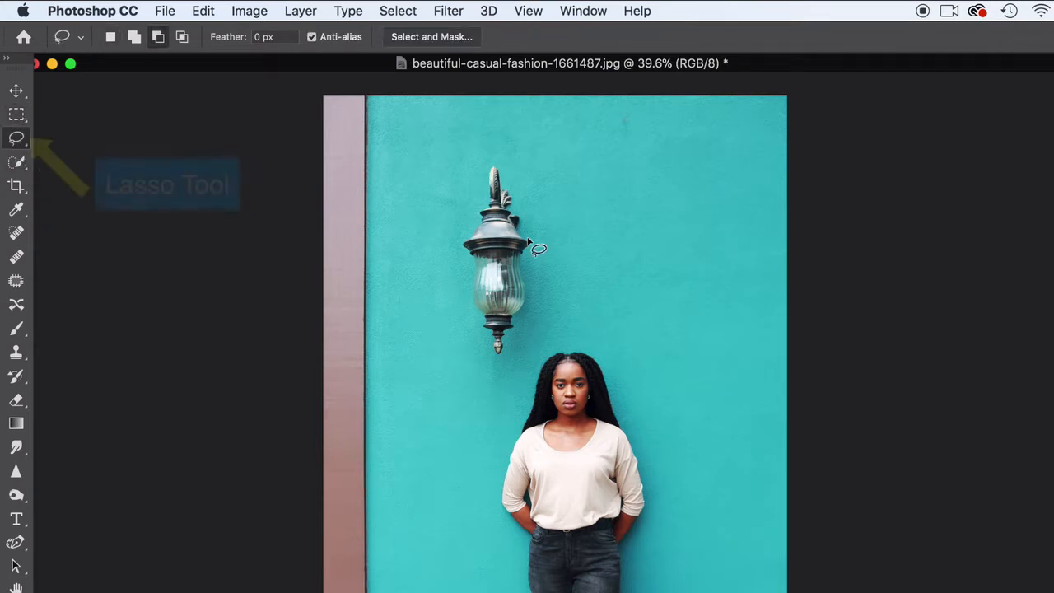
pyautogui.moveTo(469, 299)
pyautogui.mouseDown()
pyautogui.moveTo(456, 232)
pyautogui.moveTo(482, 158)
pyautogui.moveTo(500, 152)
pyautogui.moveTo(546, 238)
pyautogui.moveTo(543, 304)
pyautogui.moveTo(526, 350)
pyautogui.moveTo(491, 369)
pyautogui.moveTo(474, 349)
pyautogui.moveTo(470, 296)
pyautogui.mouseUp()
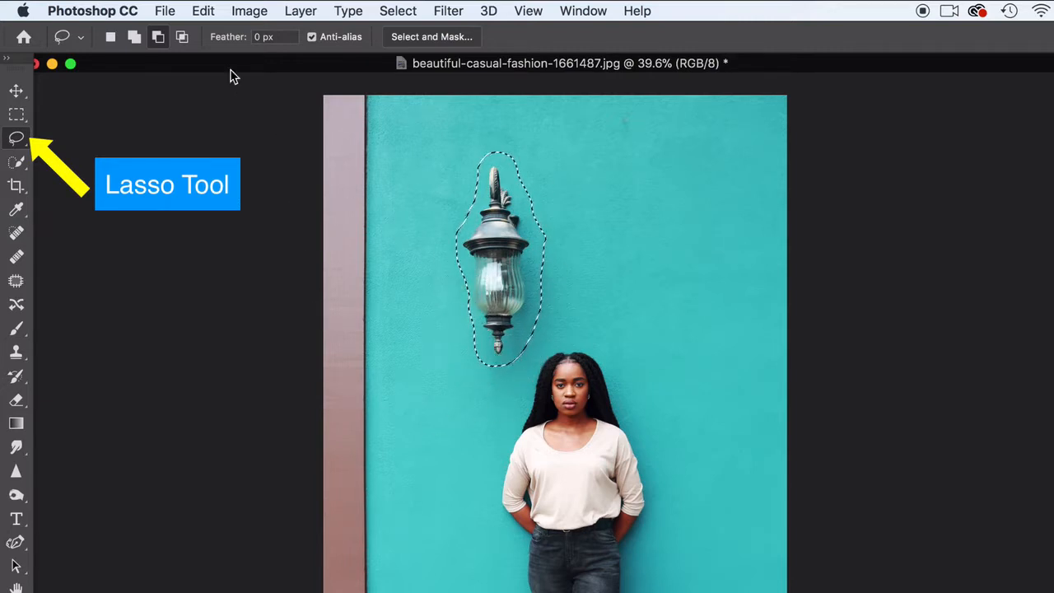
pyautogui.click(203, 11)
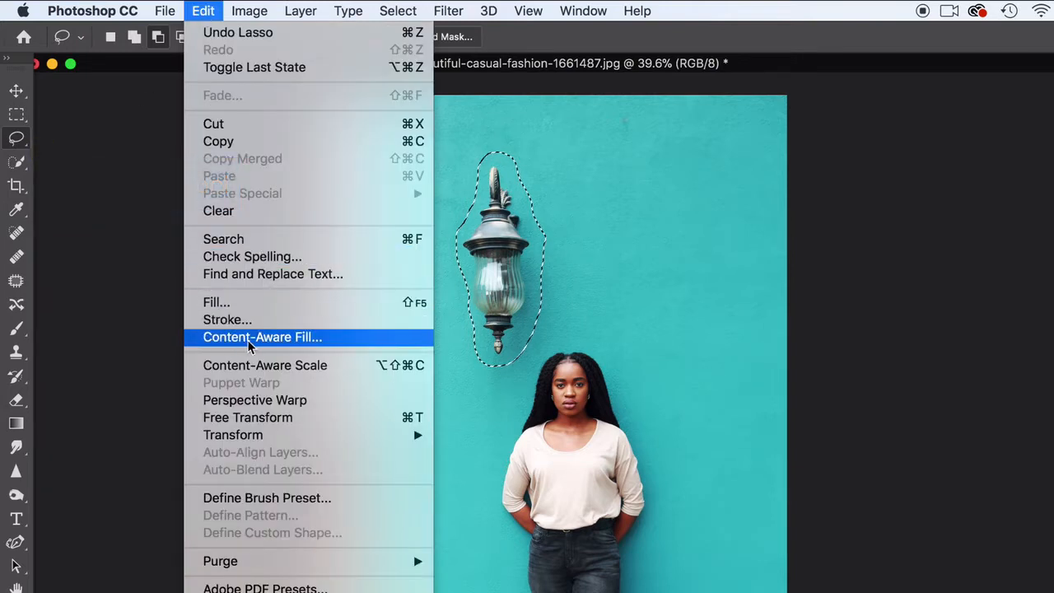
pyautogui.click(231, 303)
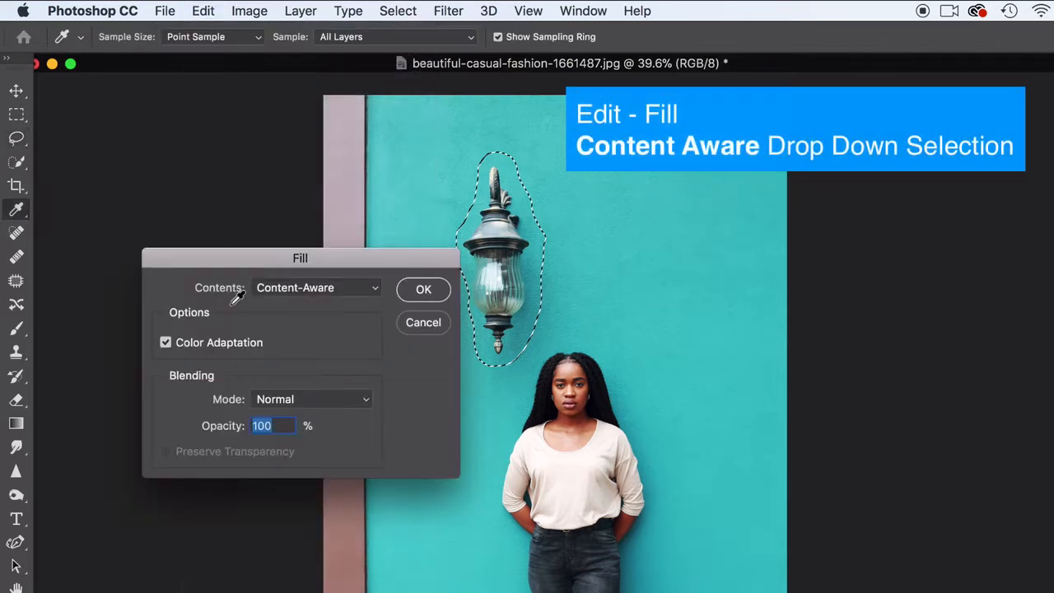
pyautogui.moveTo(209, 256); pyautogui.dragTo(173, 209)
pyautogui.click(259, 244)
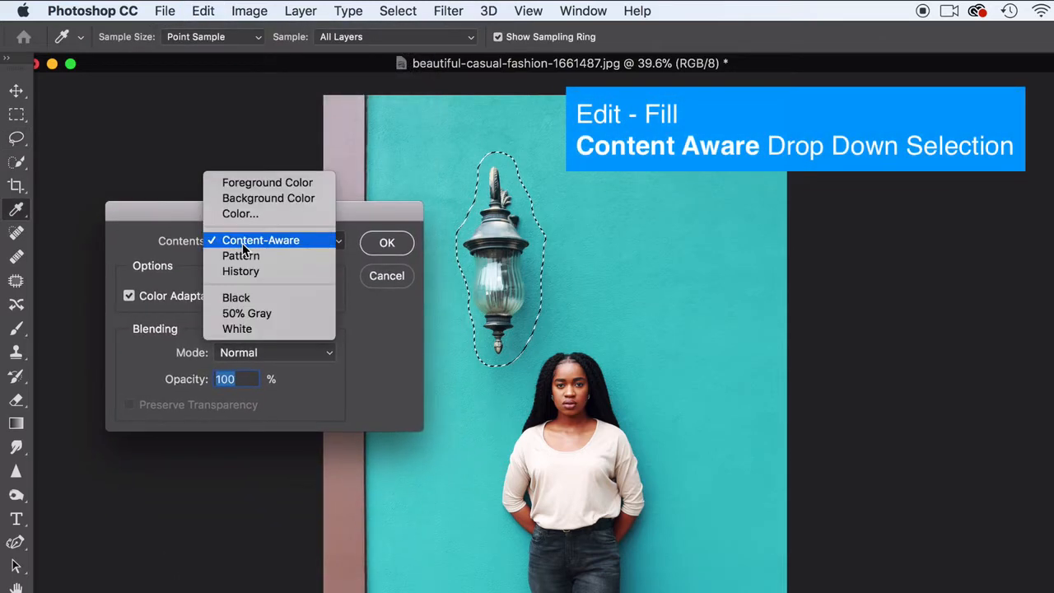
pyautogui.click(267, 244)
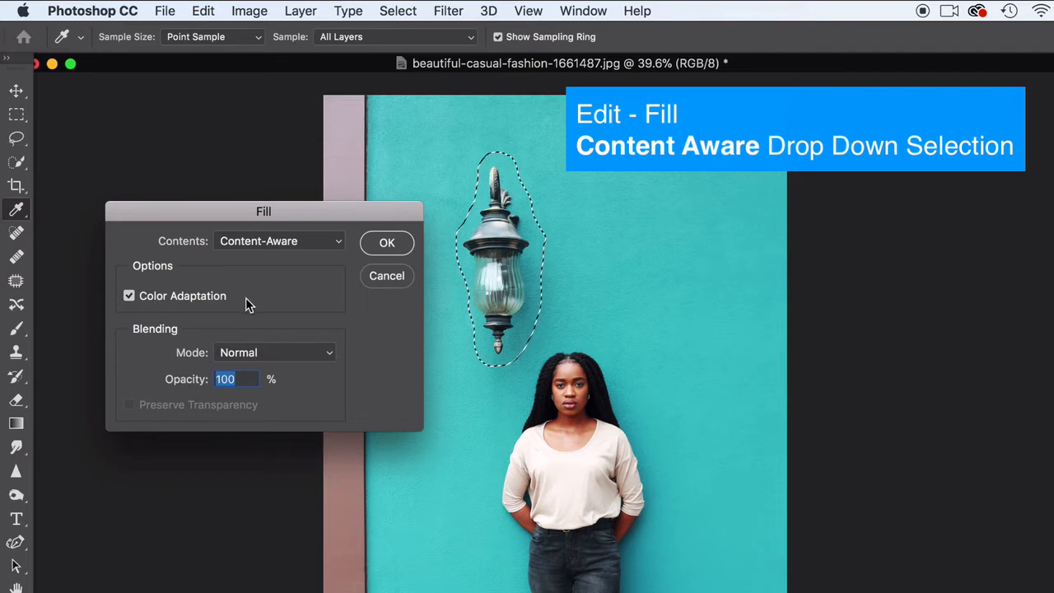
pyautogui.click(387, 242)
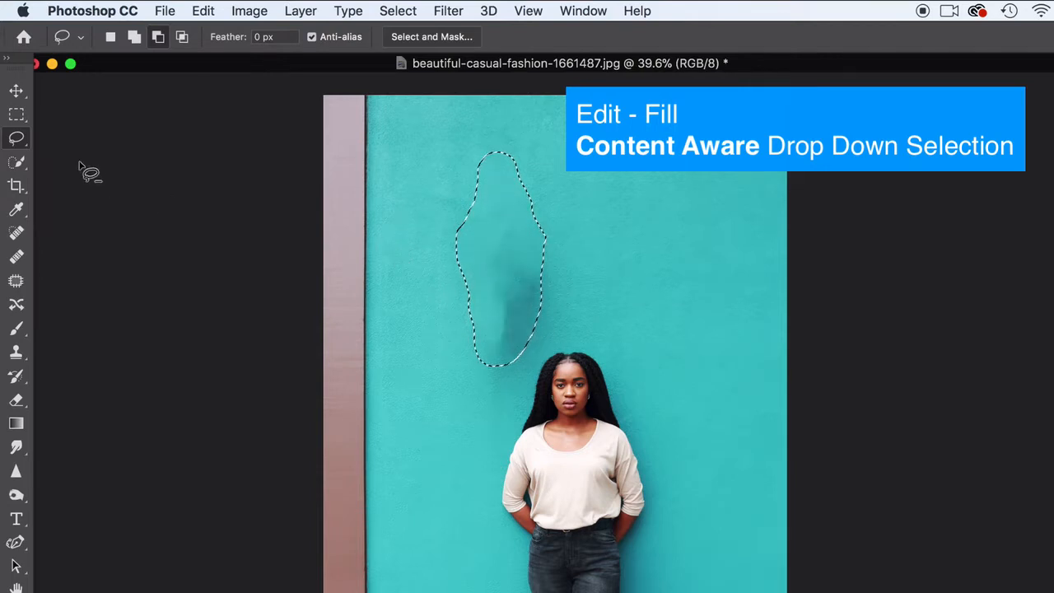
pyautogui.click(20, 113)
pyautogui.click(168, 150)
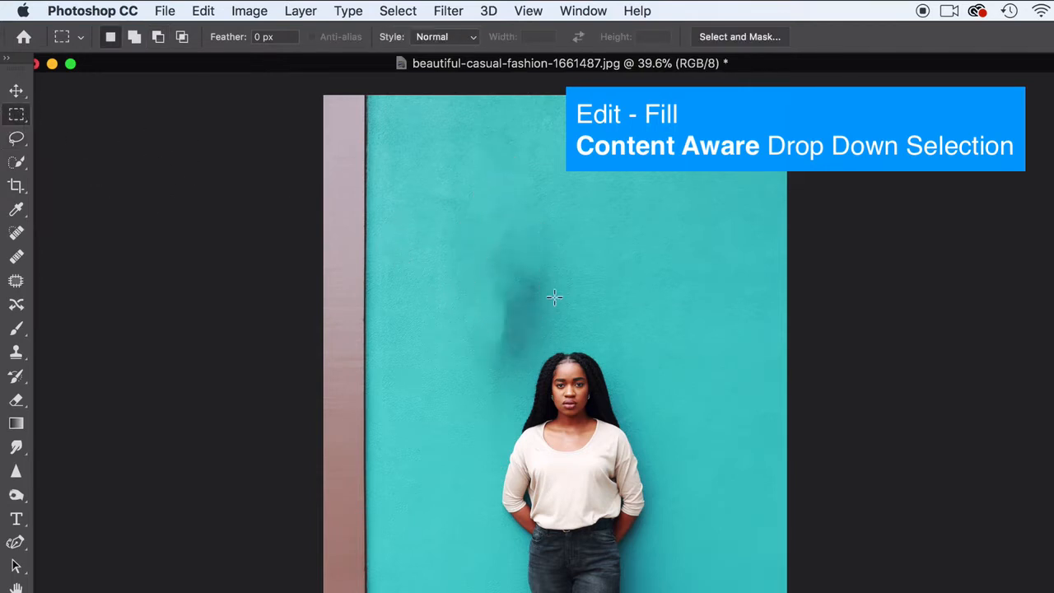
# Lasso around the dark smudge left on the wall above the woman's head, fill it with Content-Aware, and deselect.
pyautogui.scroll(5, 553, 296)
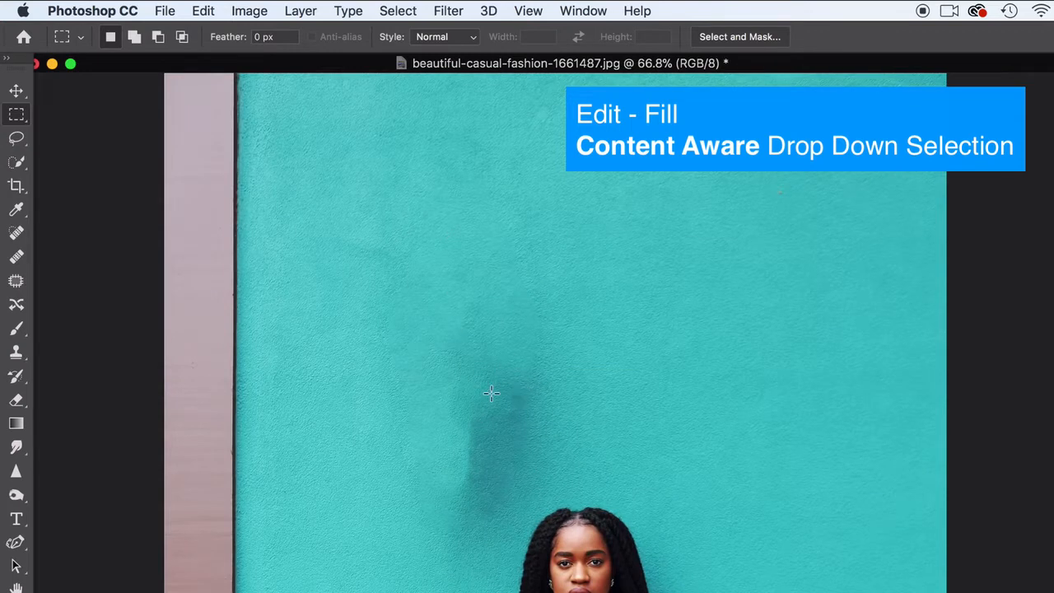
pyautogui.scroll(-2, 490, 461)
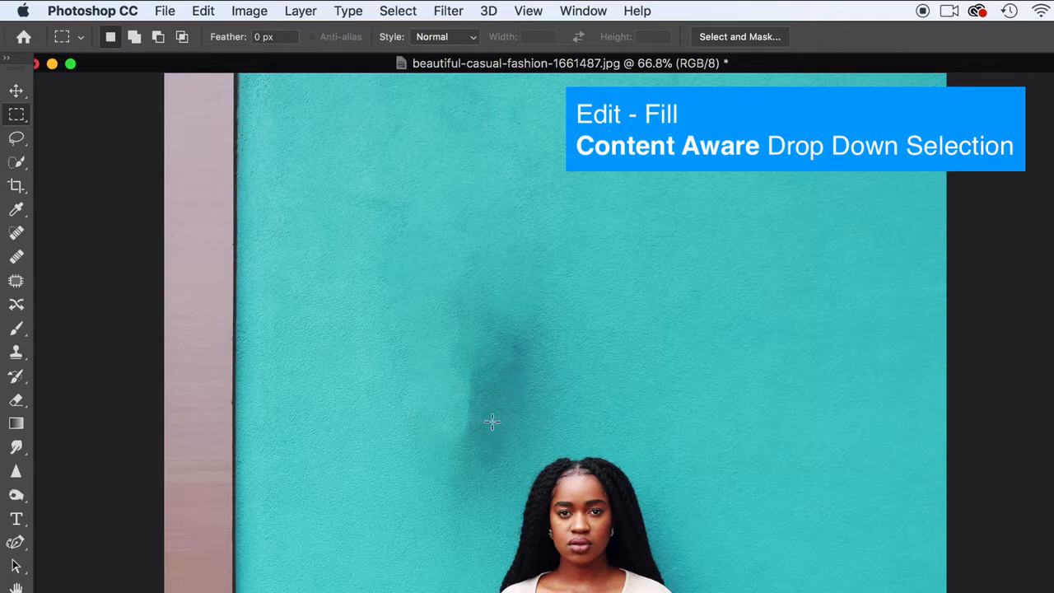
pyautogui.click(17, 140)
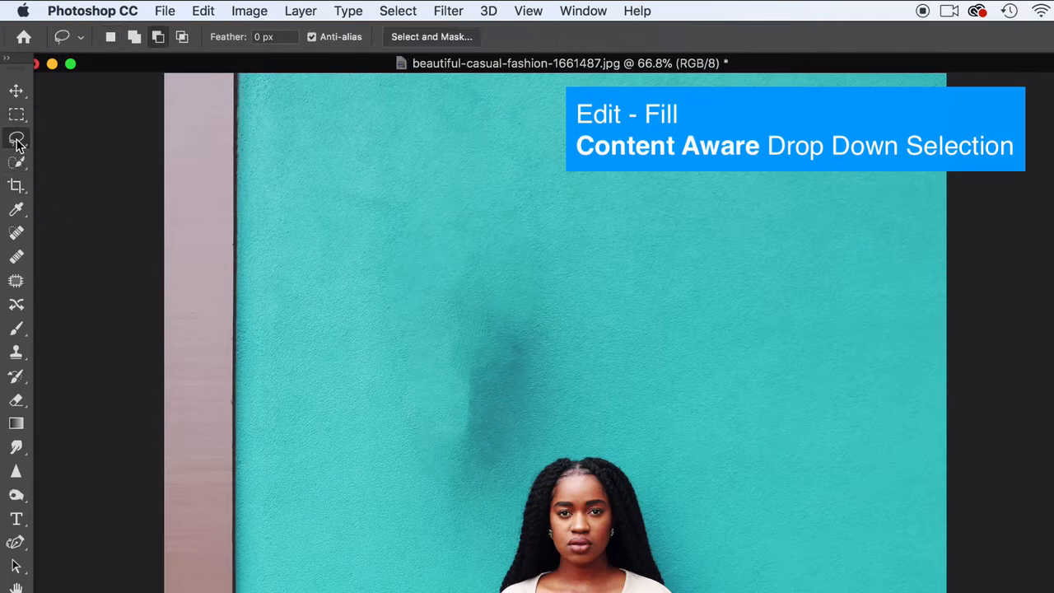
pyautogui.moveTo(407, 401)
pyautogui.mouseDown()
pyautogui.moveTo(413, 350)
pyautogui.moveTo(451, 311)
pyautogui.moveTo(492, 308)
pyautogui.moveTo(535, 335)
pyautogui.moveTo(546, 357)
pyautogui.moveTo(549, 385)
pyautogui.moveTo(502, 493)
pyautogui.moveTo(470, 504)
pyautogui.moveTo(426, 483)
pyautogui.moveTo(412, 404)
pyautogui.mouseUp()
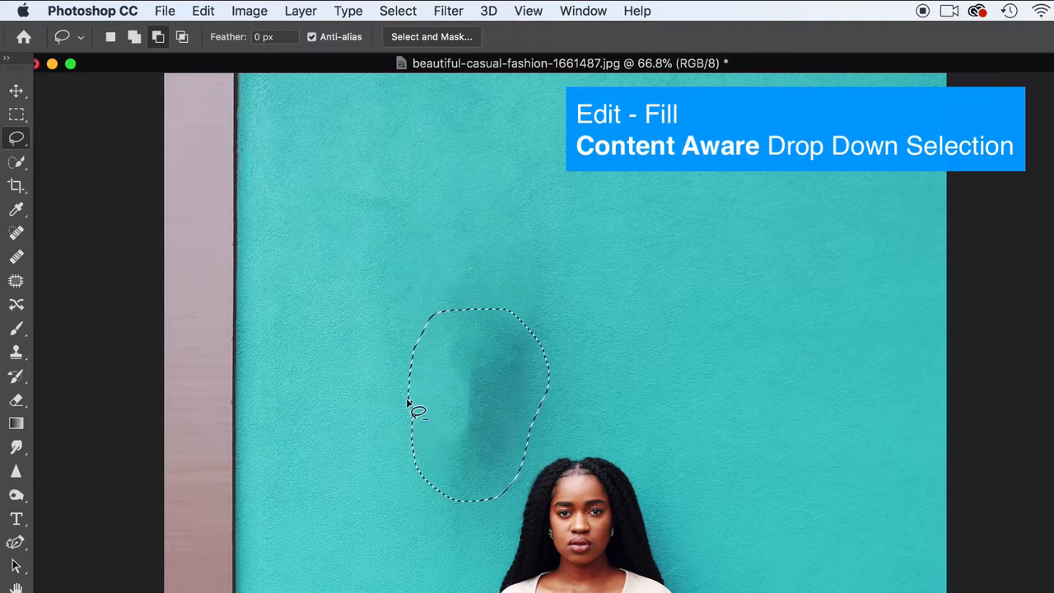
pyautogui.click(243, 9)
pyautogui.moveTo(206, 6)
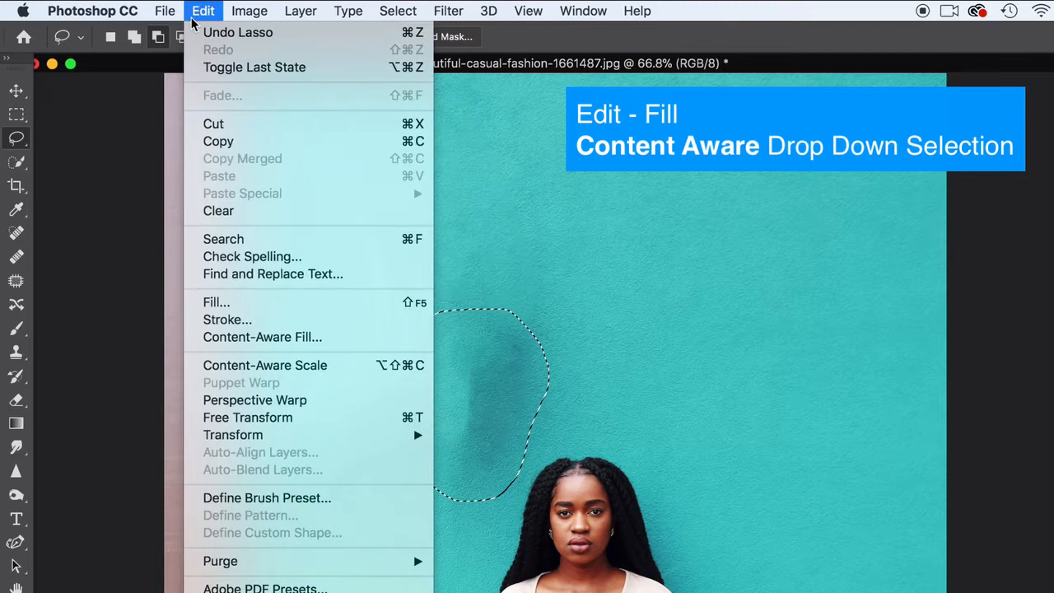
pyautogui.click(247, 303)
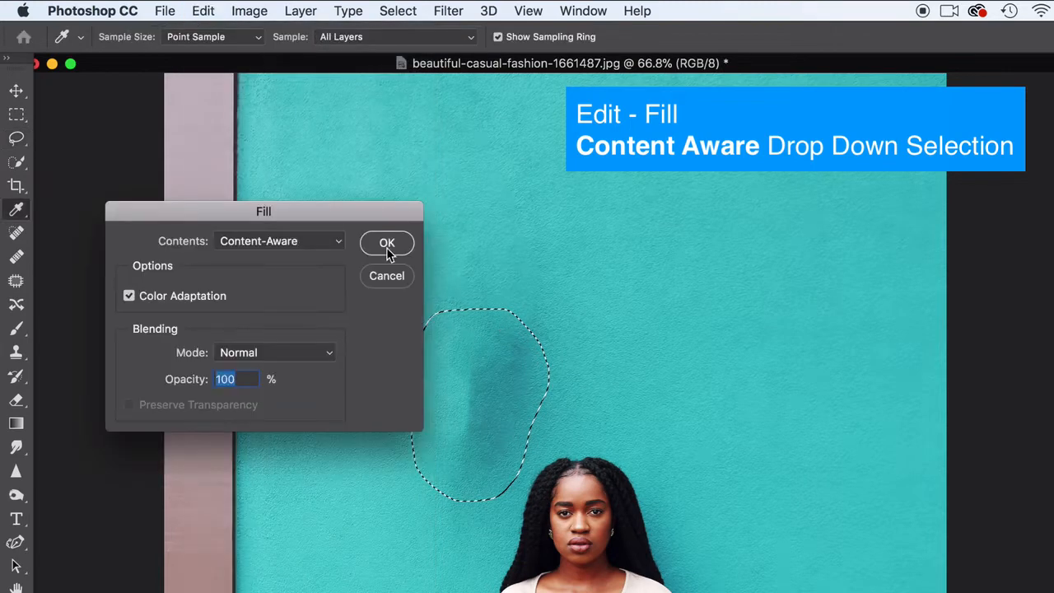
pyautogui.press('Return')
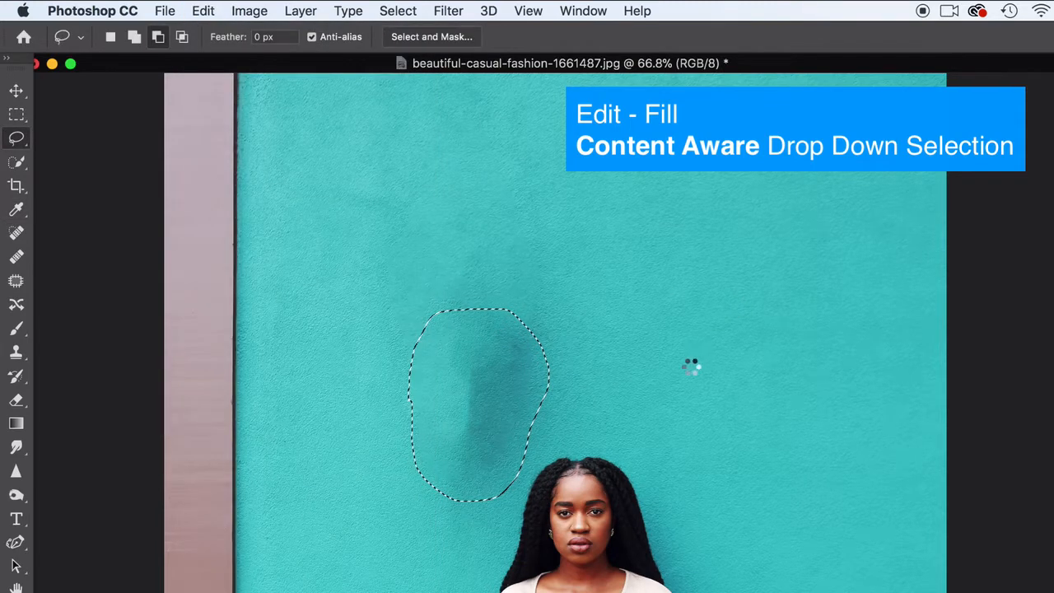
pyautogui.click(16, 115)
pyautogui.click(359, 214)
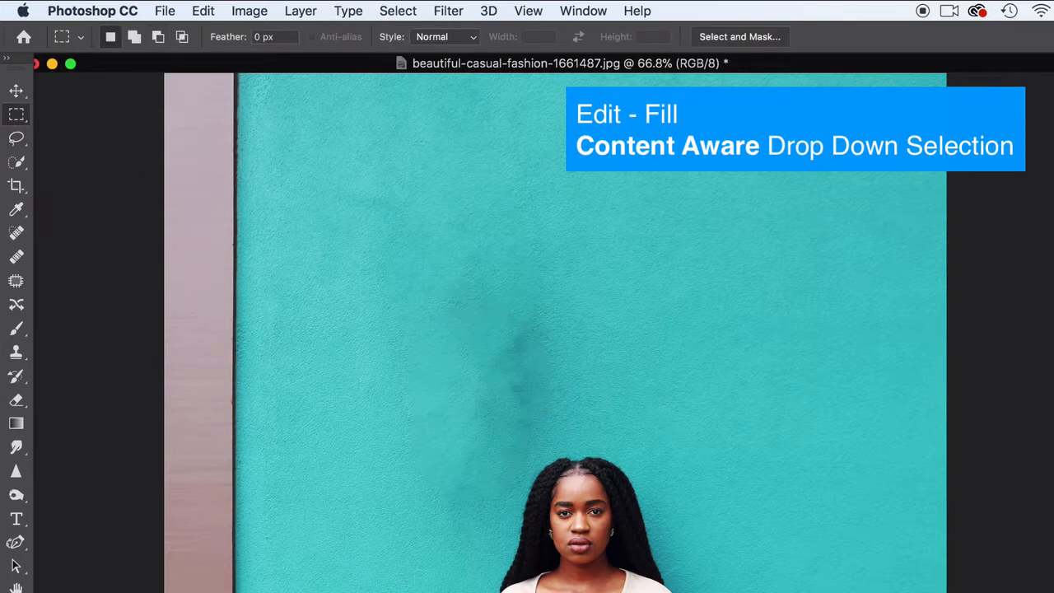
# Convert the locked background into a regular layer, keeping the default name and options.
pyautogui.doubleClick(1053, 428)
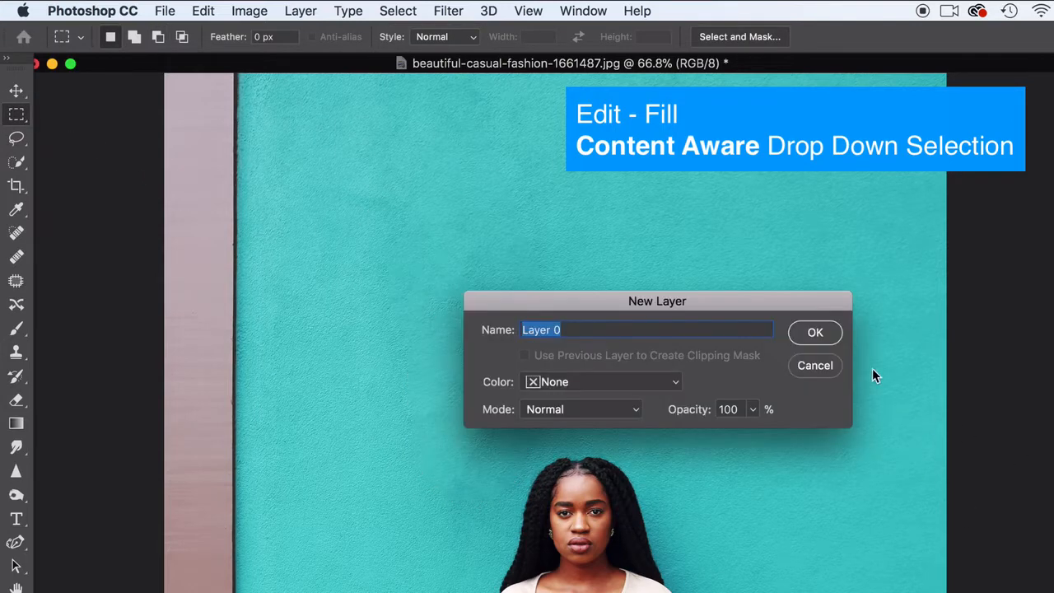
pyautogui.click(815, 332)
# Set up the Clone Stamp with a 268 px Soft Round brush and 50% opacity.
pyautogui.moveTo(16, 351); pyautogui.dragTo(89, 354)
pyautogui.click(132, 39)
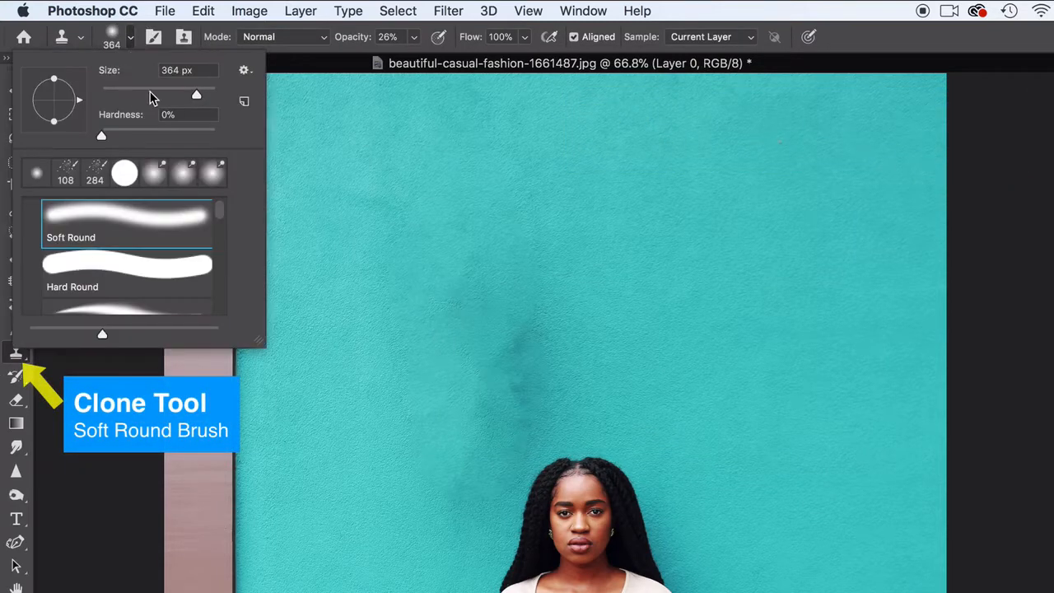
pyautogui.moveTo(198, 97); pyautogui.dragTo(191, 95)
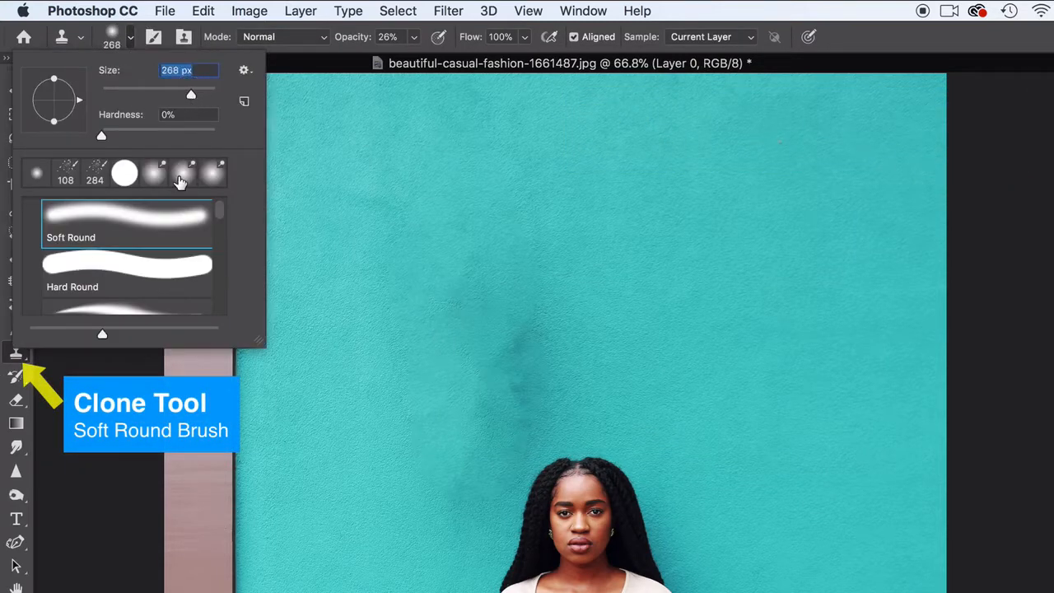
pyautogui.click(128, 41)
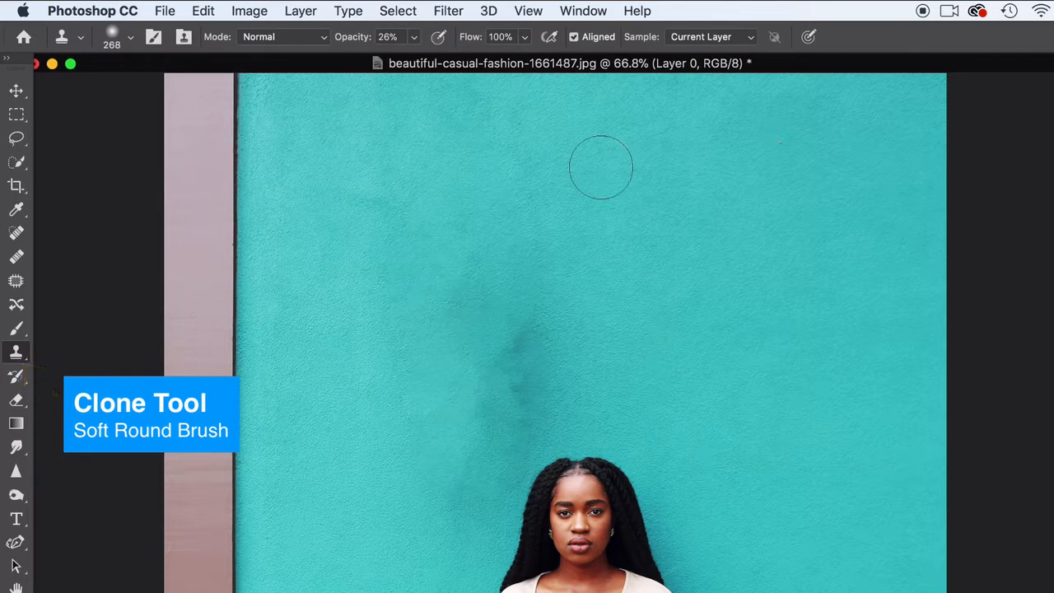
pyautogui.click(413, 37)
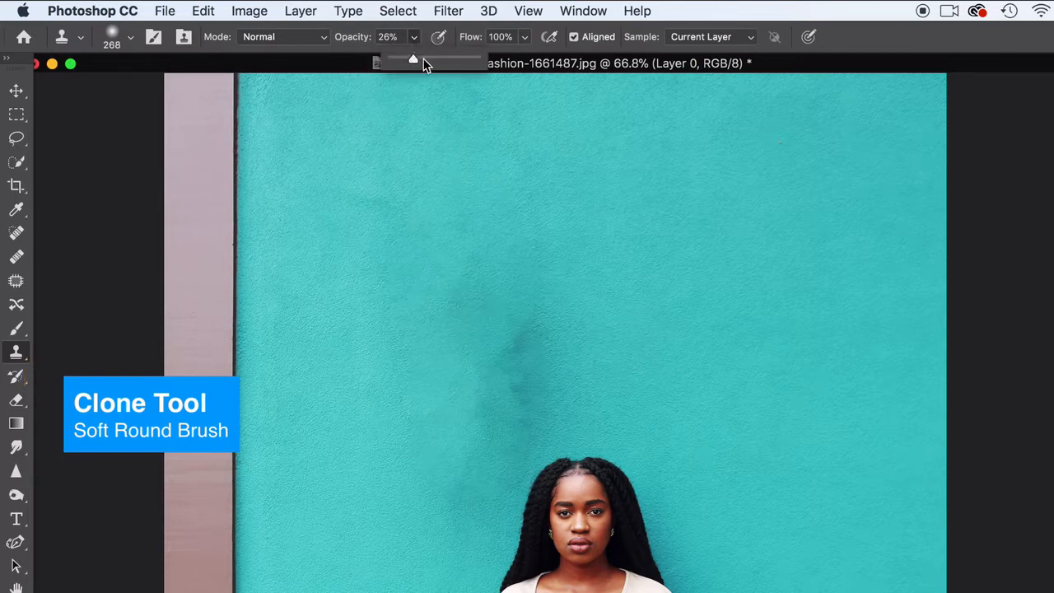
pyautogui.moveTo(461, 65); pyautogui.dragTo(489, 65)
# Clone clean turquoise wall texture over the remaining dark smudge above the woman, resampling from the surrounding wall between strokes.
pyautogui.click(454, 362)
pyautogui.moveTo(493, 365)
pyautogui.mouseDown()
pyautogui.moveTo(519, 372)
pyautogui.moveTo(537, 340)
pyautogui.moveTo(517, 348)
pyautogui.moveTo(493, 466)
pyautogui.moveTo(472, 485)
pyautogui.moveTo(415, 379)
pyautogui.moveTo(537, 374)
pyautogui.moveTo(496, 343)
pyautogui.moveTo(518, 354)
pyautogui.moveTo(488, 386)
pyautogui.moveTo(470, 367)
pyautogui.mouseUp()
pyautogui.keyDown('alt'); pyautogui.click(659, 365); pyautogui.keyUp('alt')
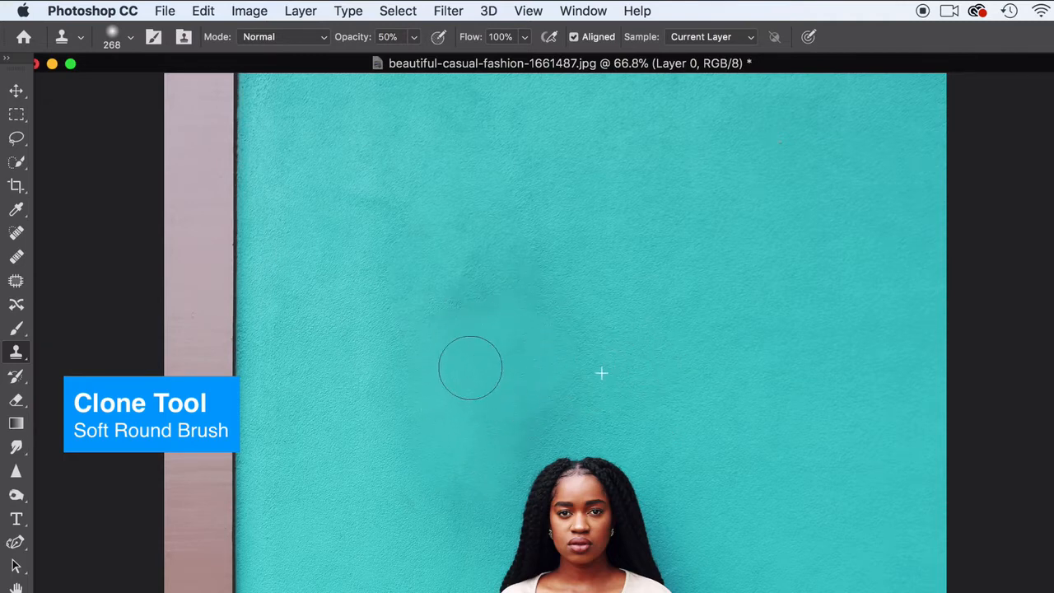
pyautogui.keyDown('alt'); pyautogui.click(388, 220); pyautogui.keyUp('alt')
pyautogui.moveTo(456, 288)
pyautogui.mouseDown()
pyautogui.moveTo(470, 342)
pyautogui.moveTo(469, 315)
pyautogui.moveTo(442, 325)
pyautogui.mouseUp()
pyautogui.moveTo(397, 397)
pyautogui.mouseDown()
pyautogui.moveTo(440, 381)
pyautogui.moveTo(424, 478)
pyautogui.mouseUp()
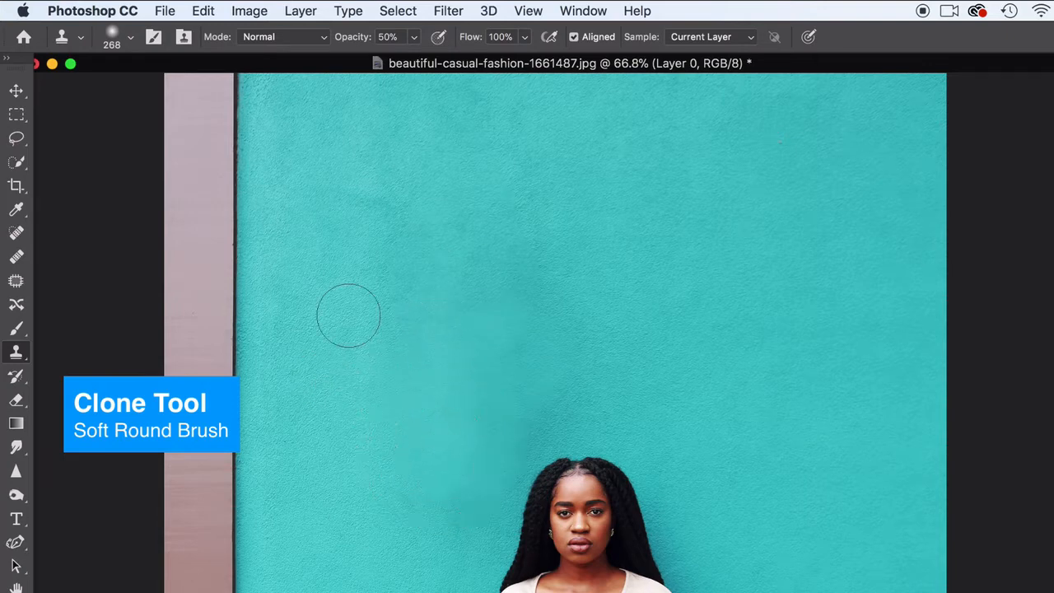
pyautogui.keyDown('alt'); pyautogui.click(405, 407); pyautogui.keyUp('alt')
pyautogui.moveTo(461, 399)
pyautogui.mouseDown()
pyautogui.moveTo(499, 367)
pyautogui.moveTo(442, 337)
pyautogui.mouseUp()
pyautogui.keyDown('alt'); pyautogui.click(359, 267); pyautogui.keyUp('alt')
pyautogui.keyDown('alt'); pyautogui.click(339, 276); pyautogui.keyUp('alt')
pyautogui.moveTo(536, 370); pyautogui.dragTo(548, 362)
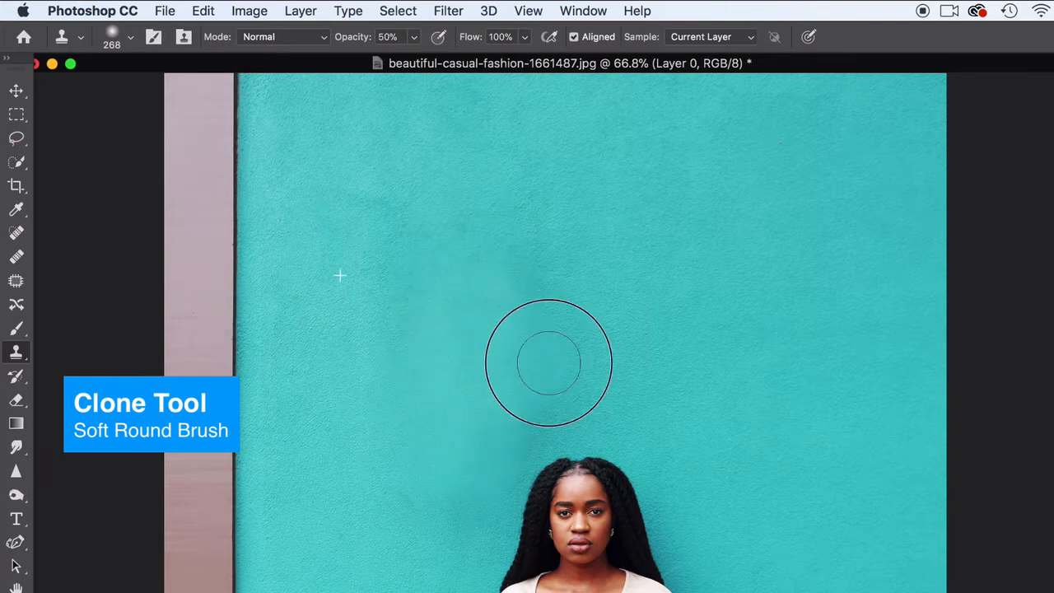
pyautogui.keyDown('alt'); pyautogui.click(382, 331); pyautogui.keyUp('alt')
pyautogui.moveTo(515, 452); pyautogui.dragTo(482, 473)
pyautogui.keyDown('alt'); pyautogui.click(550, 275); pyautogui.keyUp('alt')
pyautogui.moveTo(496, 286)
pyautogui.mouseDown()
pyautogui.moveTo(492, 308)
pyautogui.moveTo(480, 298)
pyautogui.mouseUp()
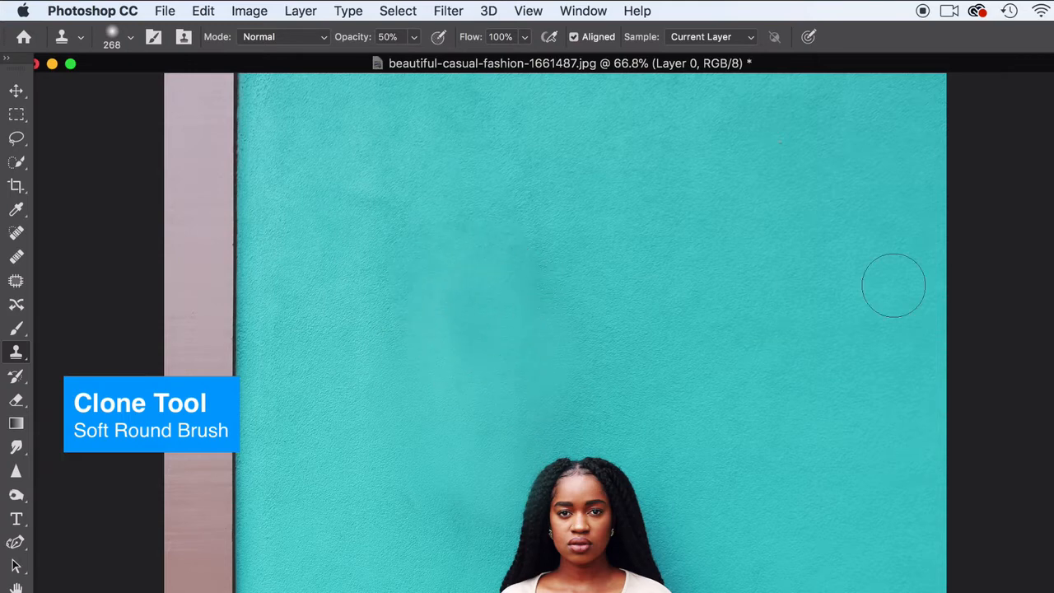
pyautogui.keyDown('alt'); pyautogui.click(408, 536); pyautogui.keyUp('alt')
pyautogui.moveTo(437, 526)
pyautogui.mouseDown()
pyautogui.moveTo(450, 483)
pyautogui.moveTo(465, 476)
pyautogui.moveTo(477, 410)
pyautogui.mouseUp()
# Raise the Clone Stamp opacity to 74%, blend the remaining uneven wall patch beside the woman's head, and switch to the Move tool.
pyautogui.click(414, 37)
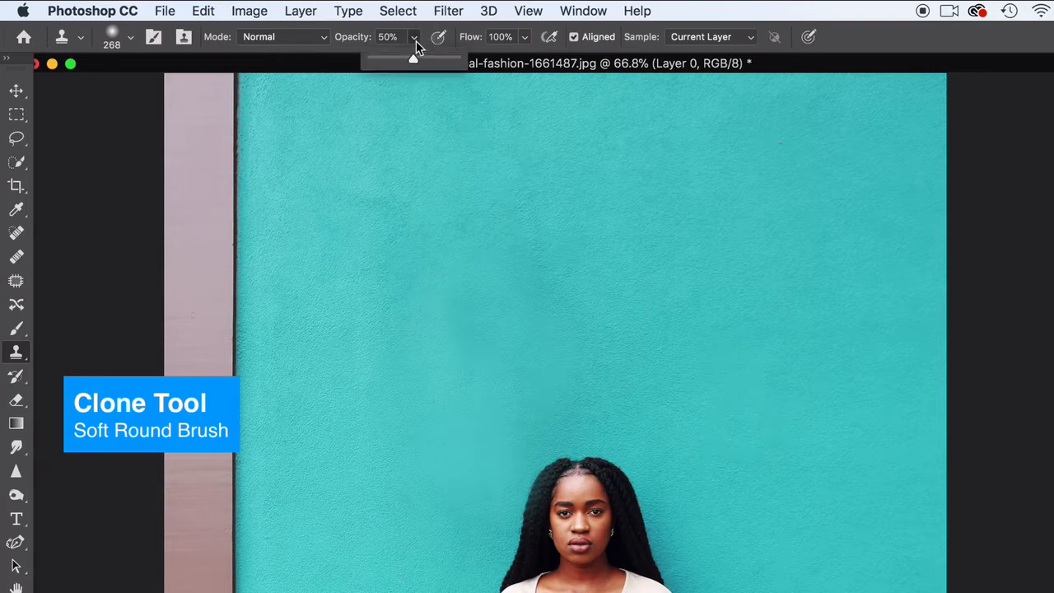
pyautogui.keyDown('alt'); pyautogui.click(380, 498); pyautogui.keyUp('alt')
pyautogui.moveTo(439, 475)
pyautogui.mouseDown()
pyautogui.moveTo(457, 428)
pyautogui.moveTo(457, 482)
pyautogui.moveTo(467, 380)
pyautogui.moveTo(488, 411)
pyautogui.moveTo(446, 378)
pyautogui.moveTo(443, 337)
pyautogui.moveTo(406, 352)
pyautogui.moveTo(437, 290)
pyautogui.mouseUp()
pyautogui.scroll(-10, 701, 442)
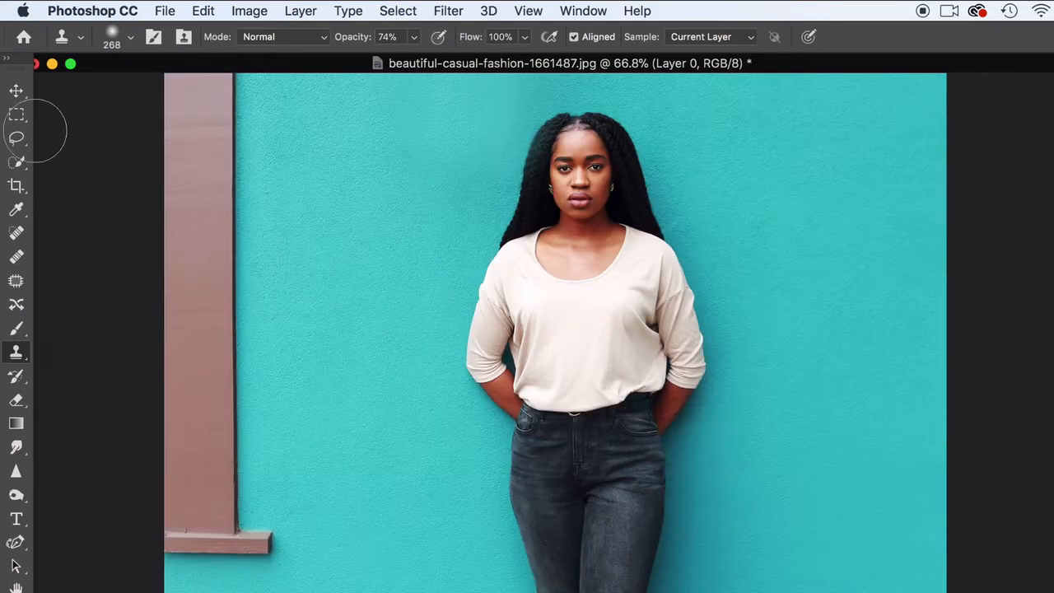
pyautogui.click(16, 91)
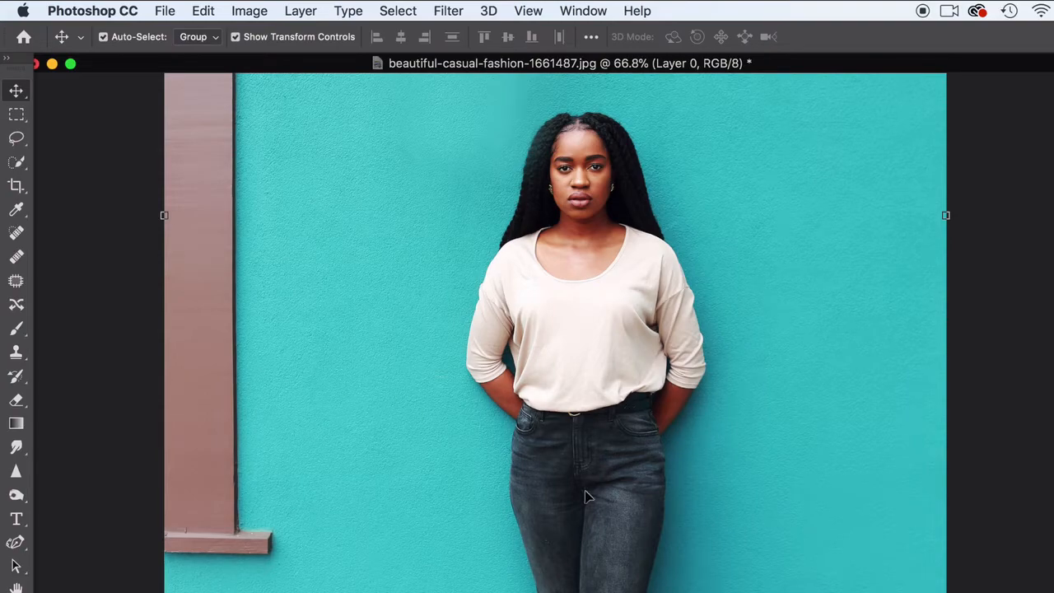
# Draw a freehand lasso selection loosely around the woman, down to the lower edge of the photo.
pyautogui.moveTo(588, 495); pyautogui.dragTo(599, 580)
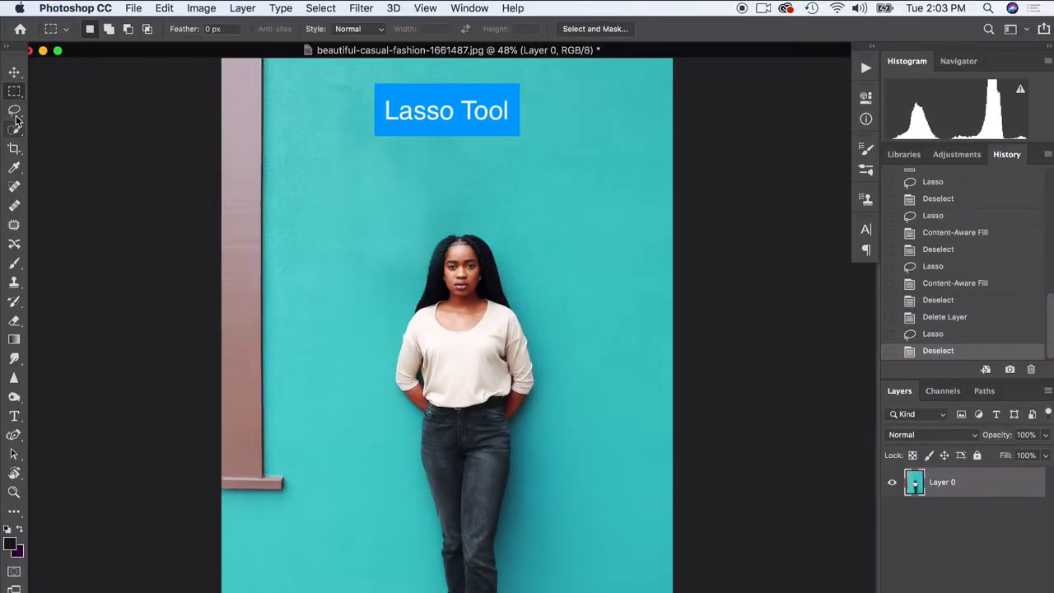
pyautogui.click(15, 112)
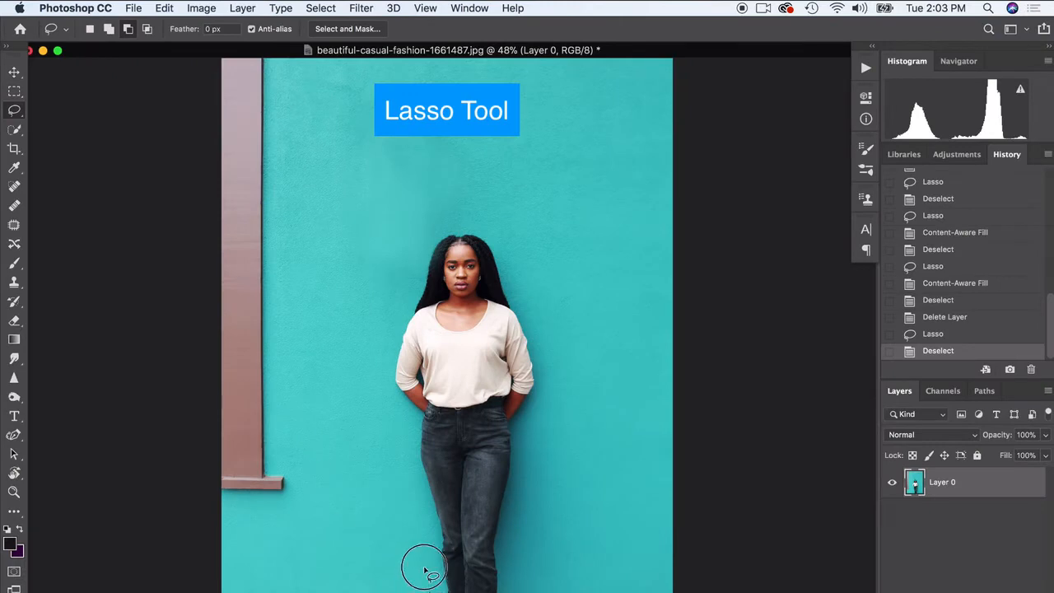
pyautogui.moveTo(425, 570)
pyautogui.mouseDown()
pyautogui.moveTo(380, 347)
pyautogui.moveTo(423, 228)
pyautogui.moveTo(452, 212)
pyautogui.moveTo(489, 222)
pyautogui.moveTo(517, 252)
pyautogui.moveTo(561, 367)
pyautogui.moveTo(520, 588)
pyautogui.mouseUp()
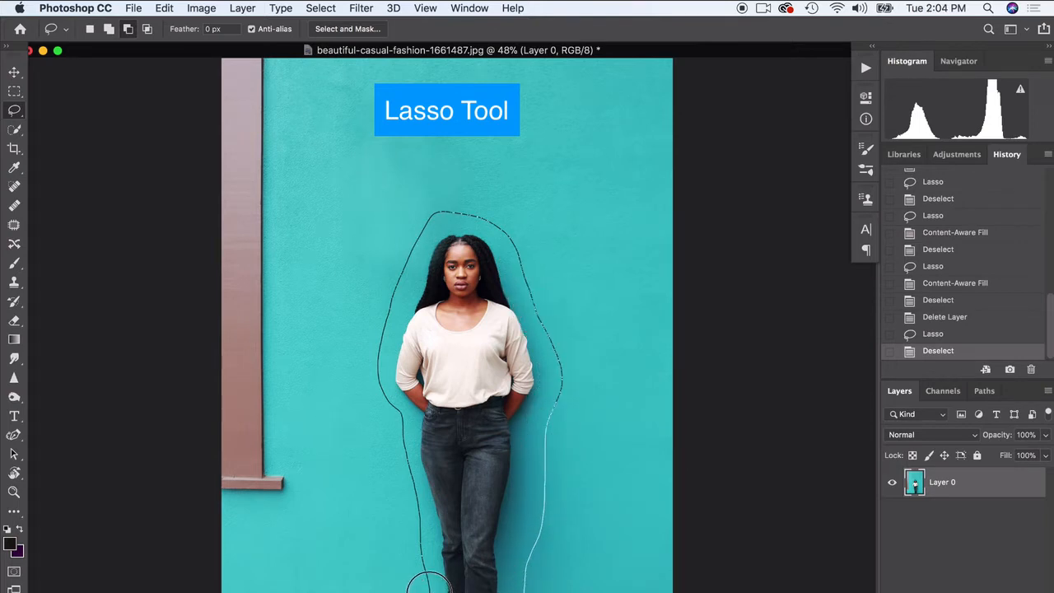
pyautogui.moveTo(428, 585); pyautogui.dragTo(427, 587)
# Start a Content-Aware Fill of the selection and exclude the brown window frame from the sampling area with a 300 px brush.
pyautogui.click(164, 8)
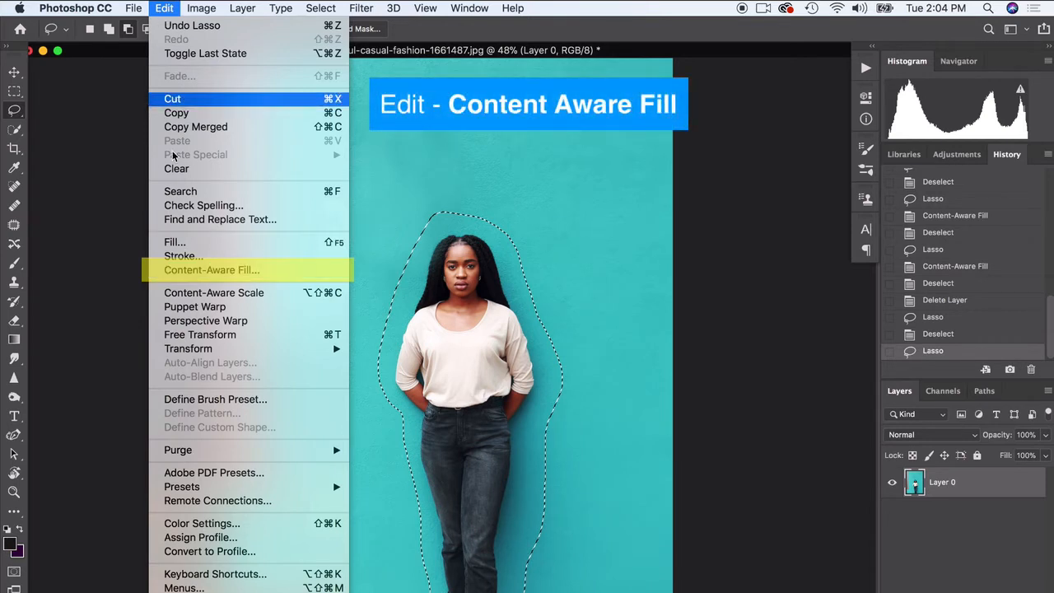
pyautogui.click(198, 272)
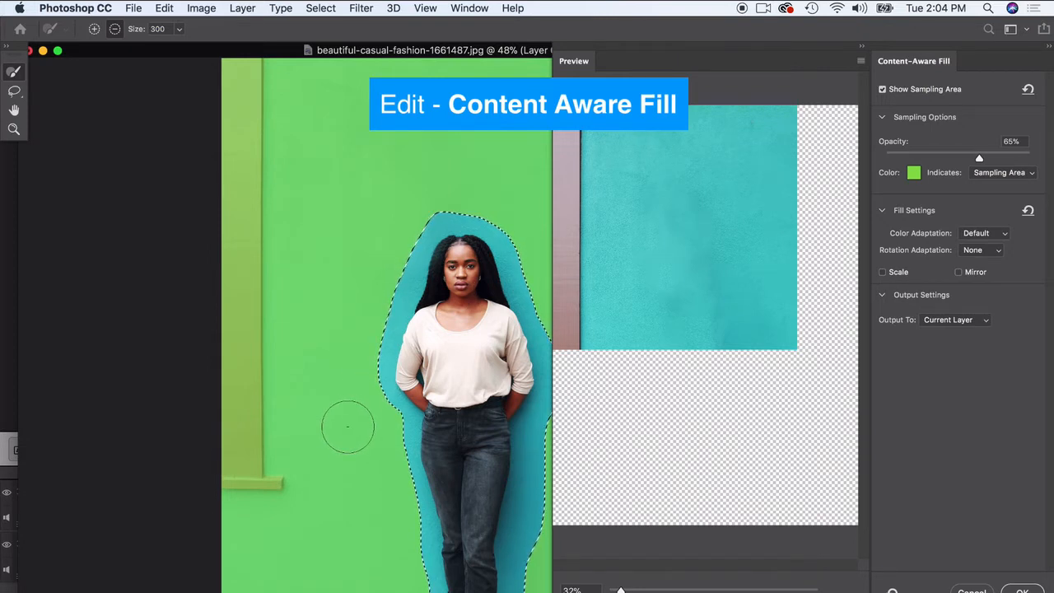
pyautogui.moveTo(280, 484)
pyautogui.mouseDown()
pyautogui.moveTo(233, 479)
pyautogui.moveTo(251, 475)
pyautogui.moveTo(247, 422)
pyautogui.moveTo(247, 444)
pyautogui.moveTo(238, 442)
pyautogui.moveTo(242, 276)
pyautogui.mouseUp()
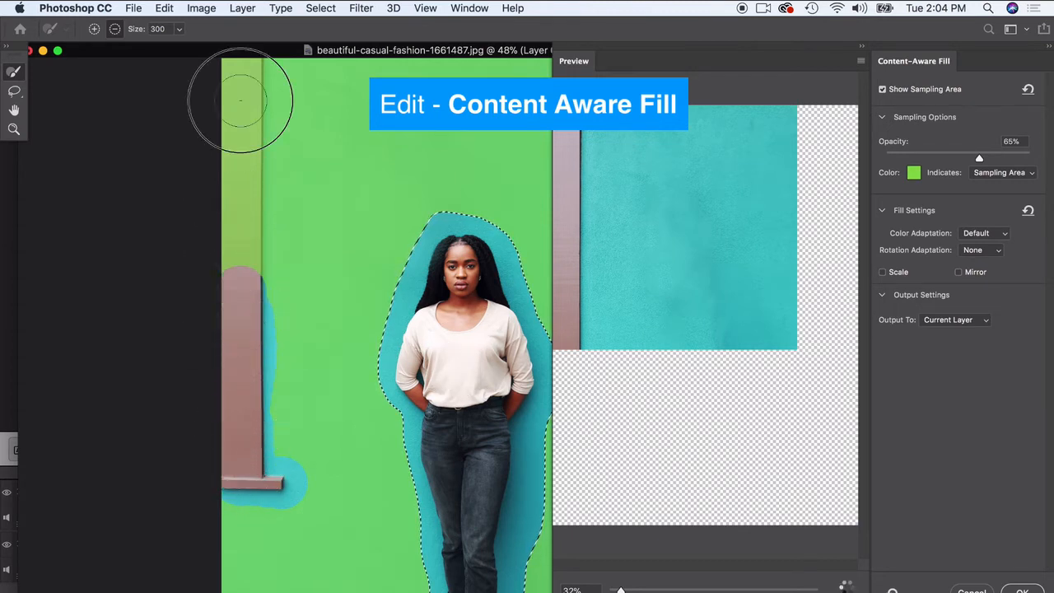
pyautogui.moveTo(240, 100)
pyautogui.mouseDown()
pyautogui.moveTo(239, 63)
pyautogui.moveTo(239, 159)
pyautogui.moveTo(247, 52)
pyautogui.moveTo(236, 442)
pyautogui.mouseUp()
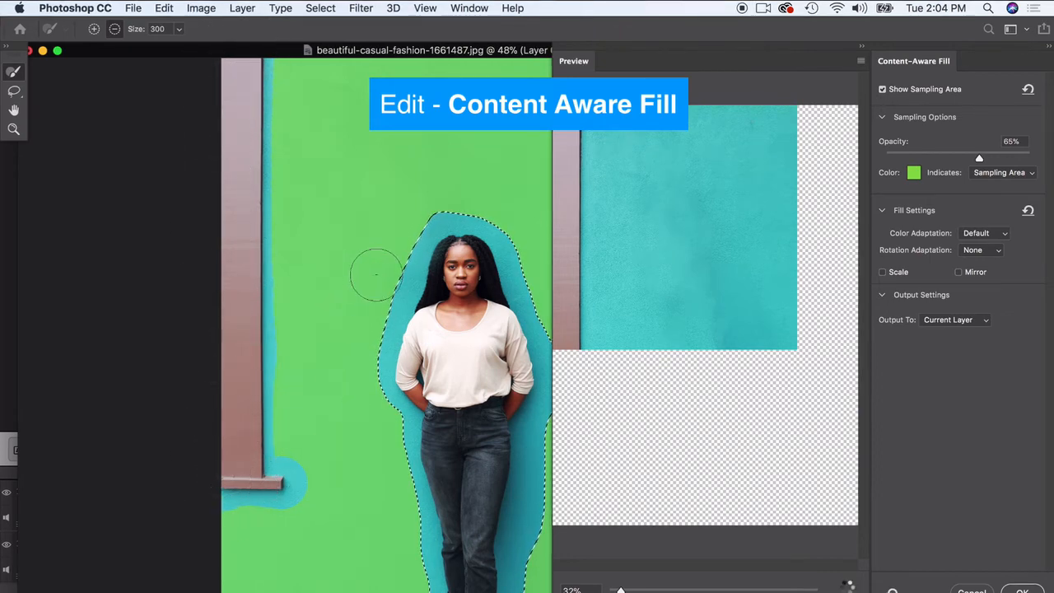
# Output the Content-Aware Fill to the current layer, apply it to remove the woman, and clear the selection.
pyautogui.click(951, 320)
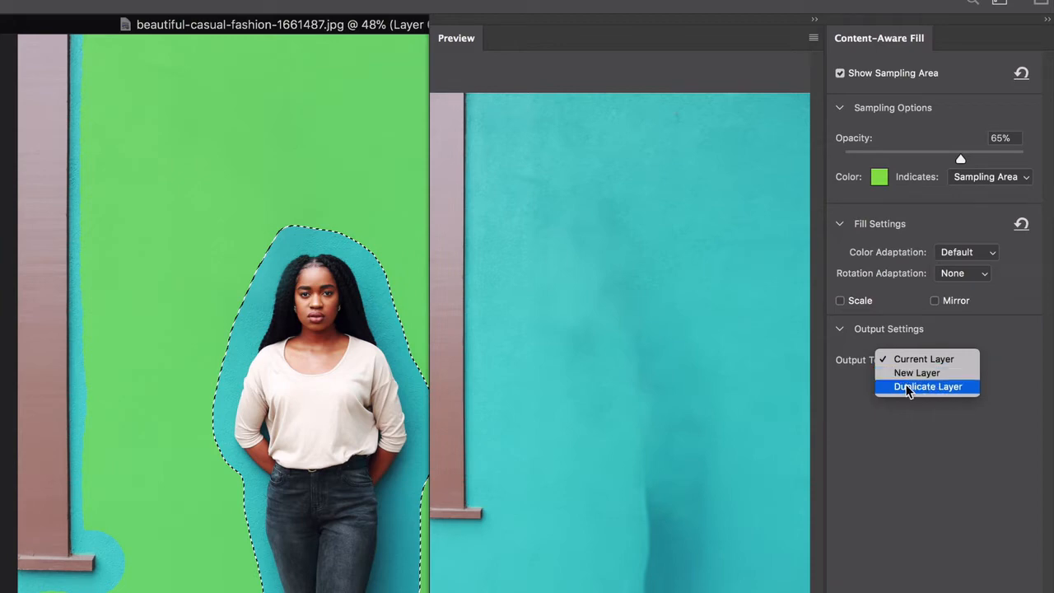
pyautogui.click(907, 364)
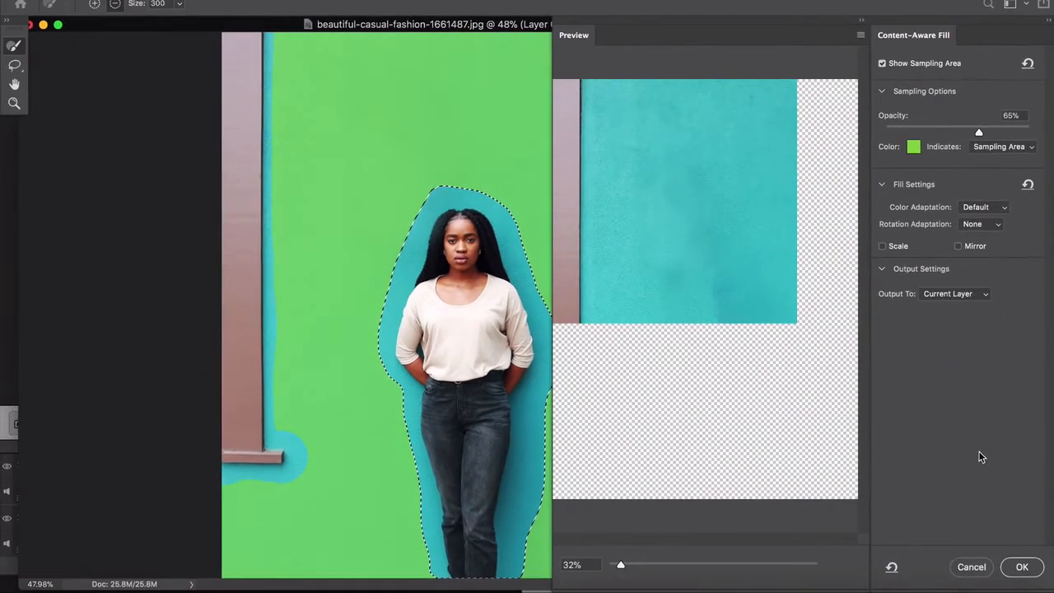
pyautogui.click(1021, 568)
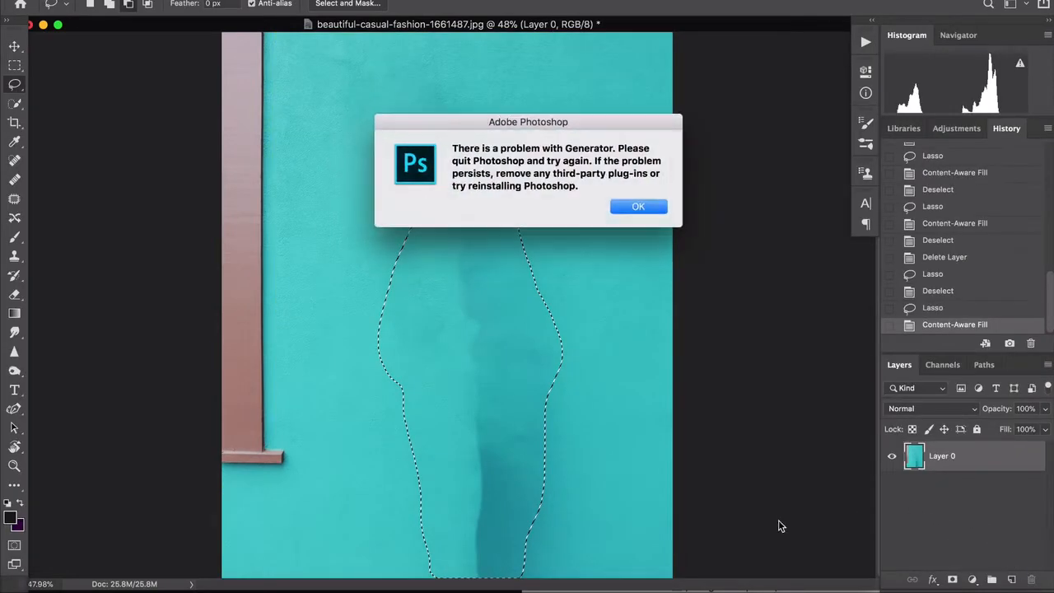
pyautogui.click(641, 208)
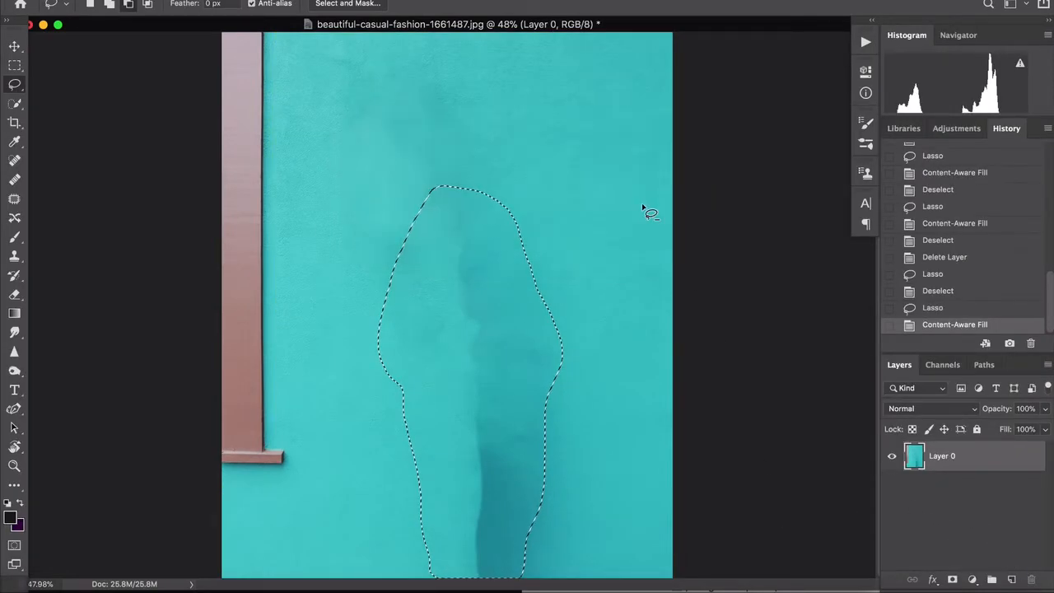
pyautogui.click(15, 66)
pyautogui.click(106, 113)
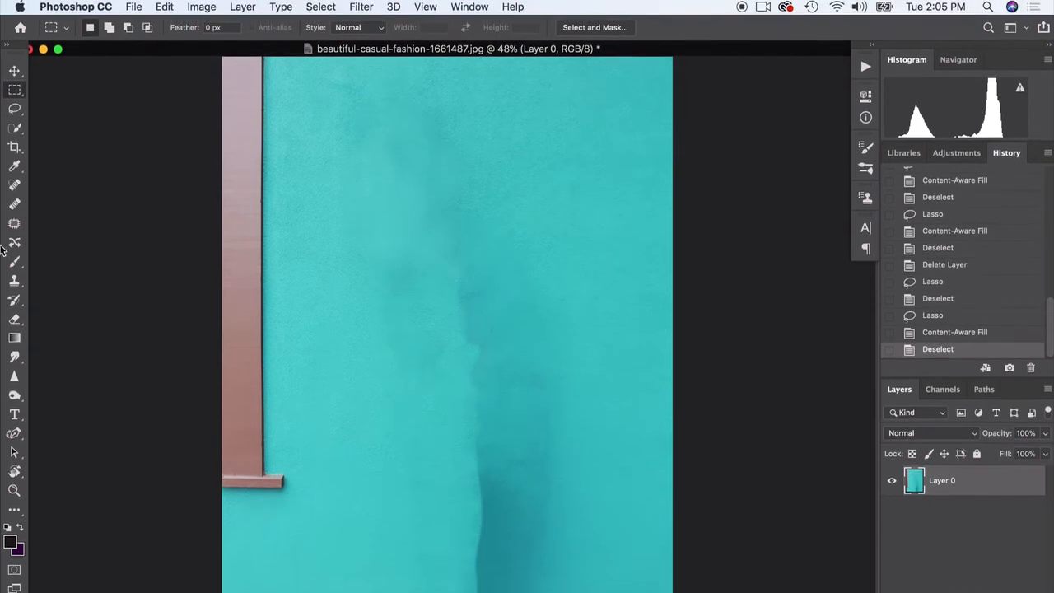
# Lasso the dark shadow edge left where the woman stood, replace it with Content-Aware Fill, and deselect.
pyautogui.press('l')
pyautogui.moveTo(446, 591)
pyautogui.mouseDown()
pyautogui.moveTo(443, 372)
pyautogui.moveTo(459, 283)
pyautogui.moveTo(492, 291)
pyautogui.moveTo(547, 408)
pyautogui.moveTo(558, 567)
pyautogui.moveTo(540, 590)
pyautogui.moveTo(451, 583)
pyautogui.mouseUp()
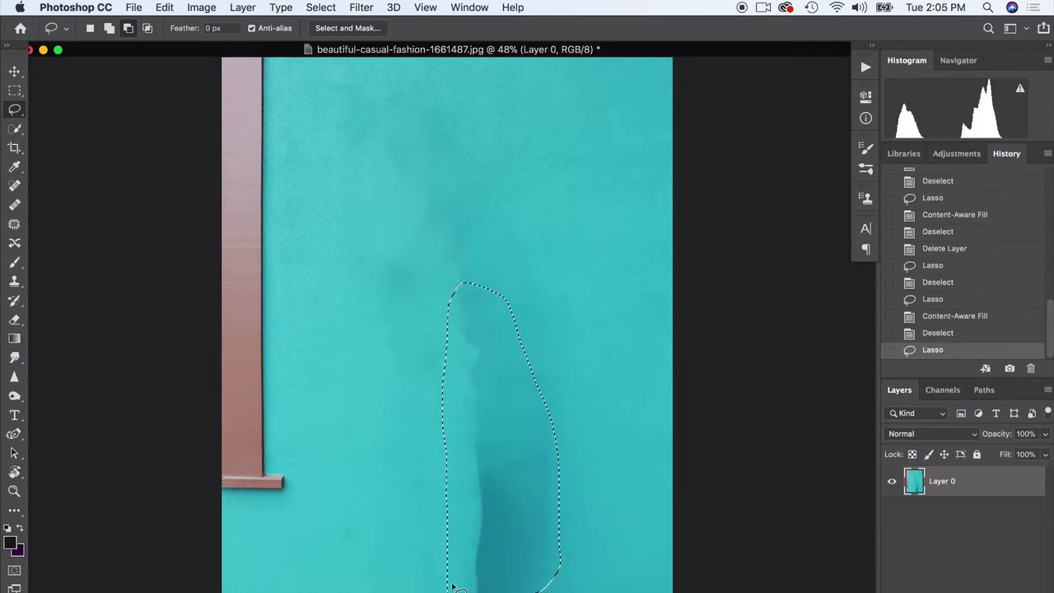
pyautogui.click(167, 7)
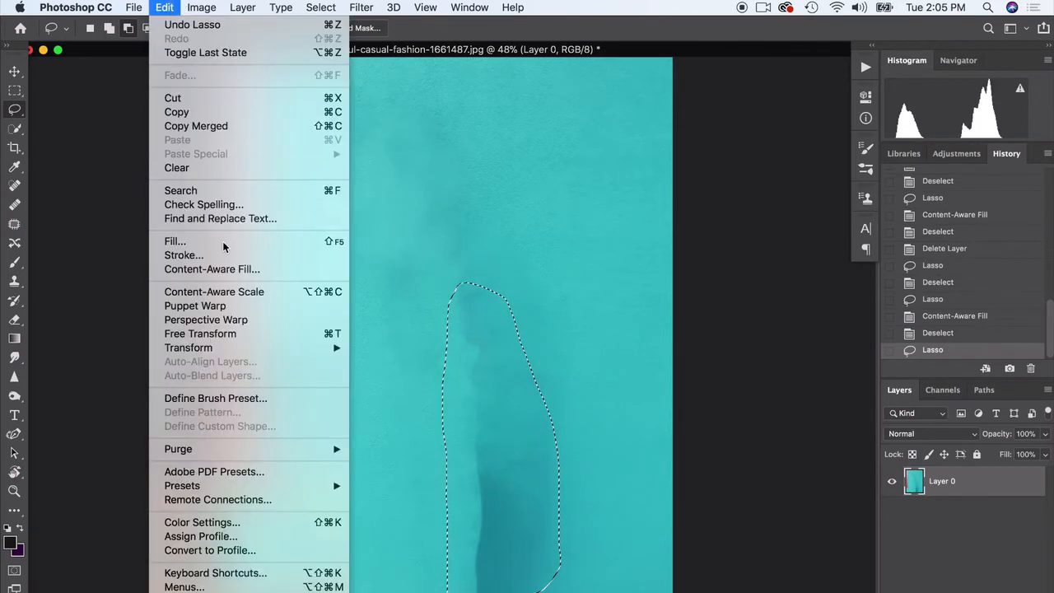
pyautogui.click(211, 269)
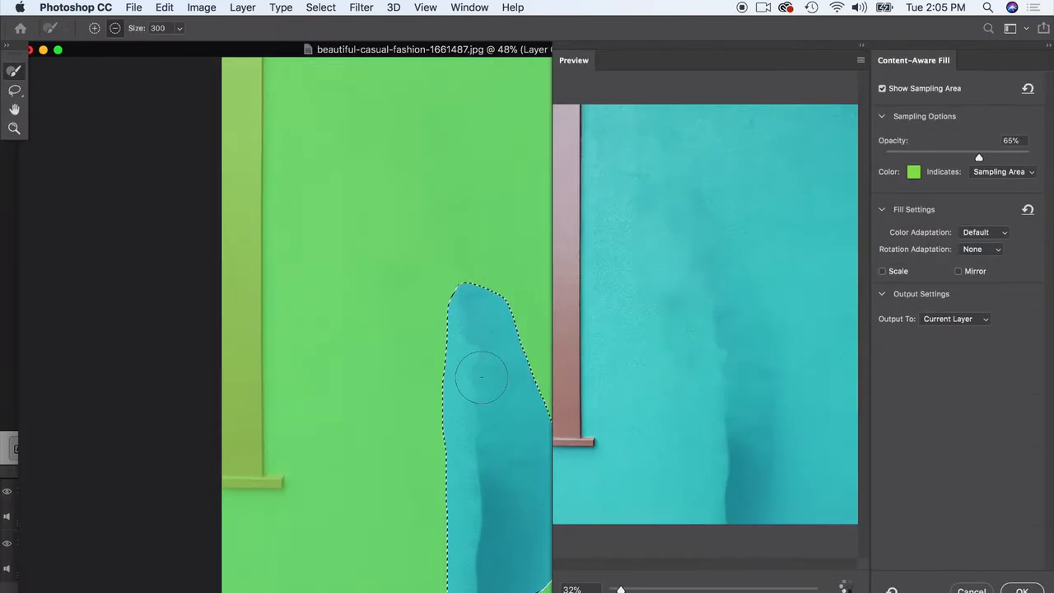
pyautogui.click(1021, 590)
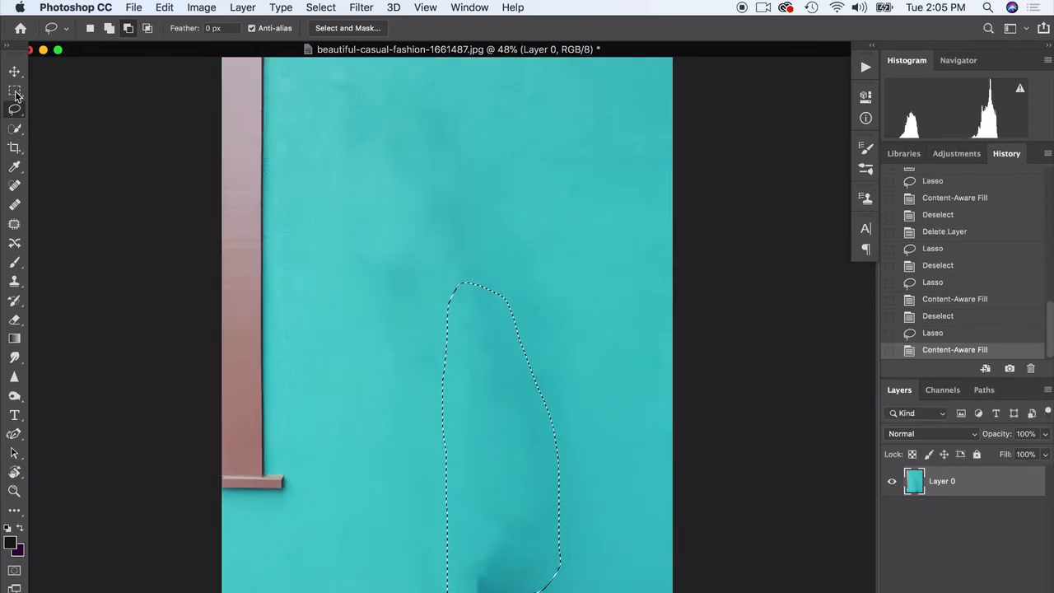
pyautogui.press('m')
pyautogui.hotkey('ctrl', 'd')
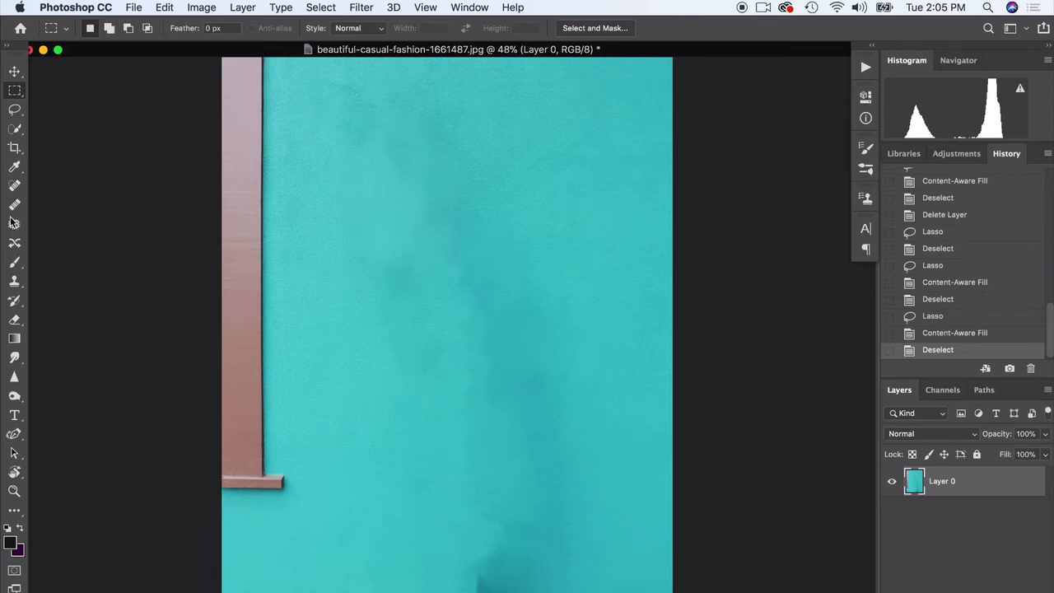
# Set the Healing Brush to 330 px and paint over the dark shadow remnant on the lowest part of the wall.
pyautogui.click(14, 186)
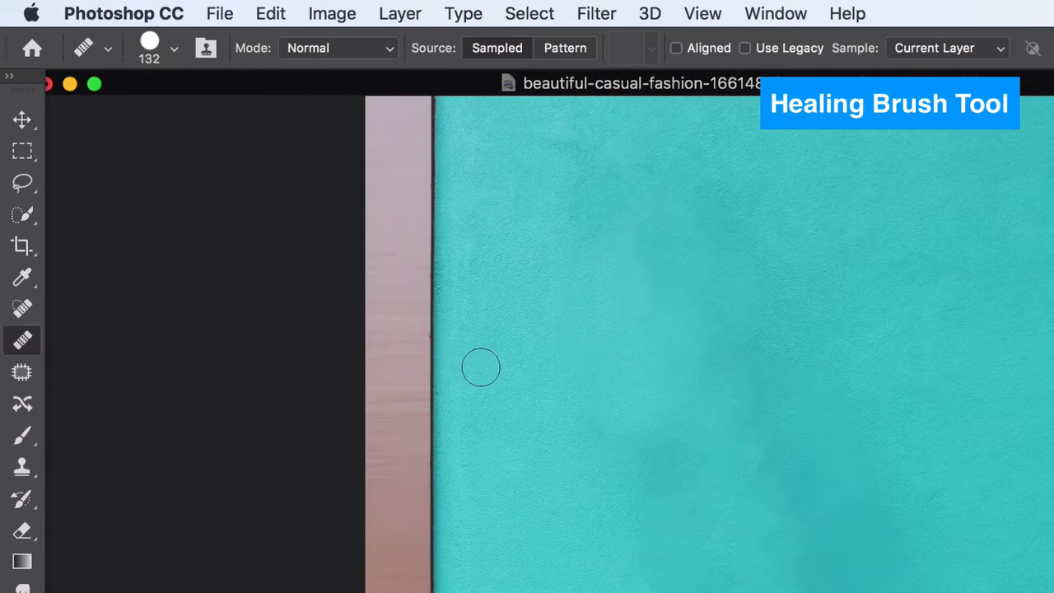
pyautogui.click(175, 51)
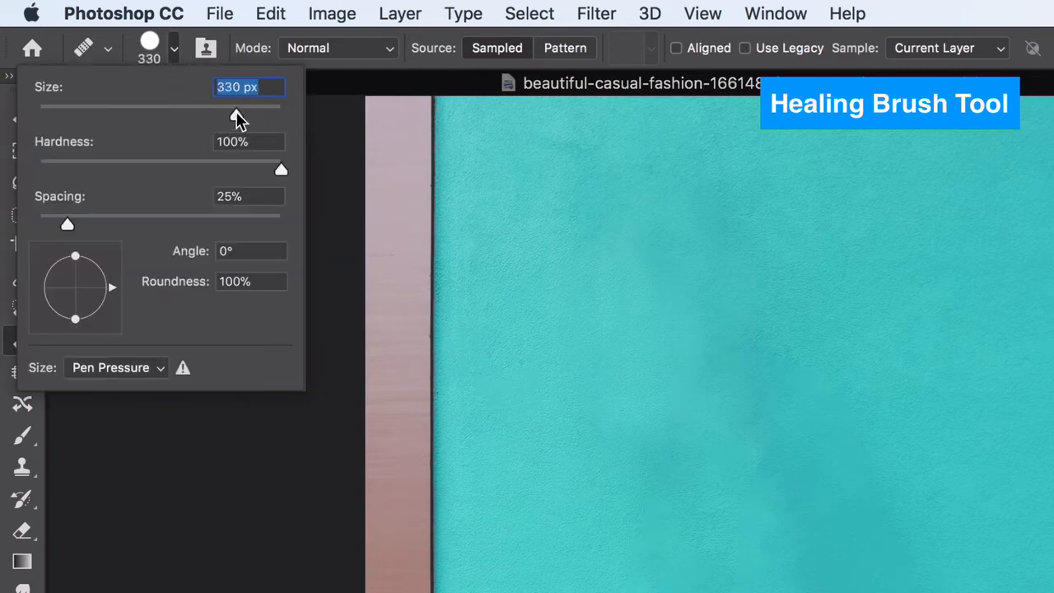
pyautogui.moveTo(516, 588)
pyautogui.mouseDown()
pyautogui.moveTo(546, 589)
pyautogui.moveTo(499, 570)
pyautogui.moveTo(502, 536)
pyautogui.moveTo(548, 546)
pyautogui.moveTo(513, 532)
pyautogui.moveTo(527, 498)
pyautogui.moveTo(550, 536)
pyautogui.moveTo(430, 492)
pyautogui.moveTo(515, 575)
pyautogui.moveTo(557, 553)
pyautogui.moveTo(535, 543)
pyautogui.mouseUp()
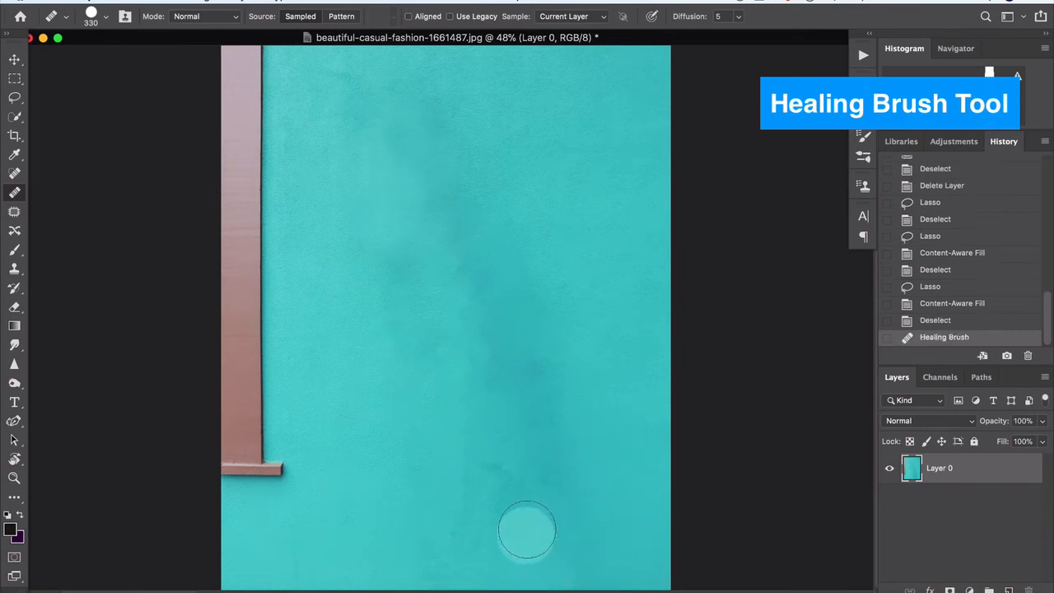
# Heal the remaining dark patches across the middle of the turquoise wall, resampling clean wall texture between strokes.
pyautogui.keyDown('alt'); pyautogui.click(395, 403); pyautogui.keyUp('alt')
pyautogui.moveTo(520, 447)
pyautogui.mouseDown()
pyautogui.moveTo(487, 440)
pyautogui.moveTo(498, 456)
pyautogui.moveTo(544, 469)
pyautogui.moveTo(532, 395)
pyautogui.moveTo(510, 422)
pyautogui.moveTo(496, 401)
pyautogui.mouseUp()
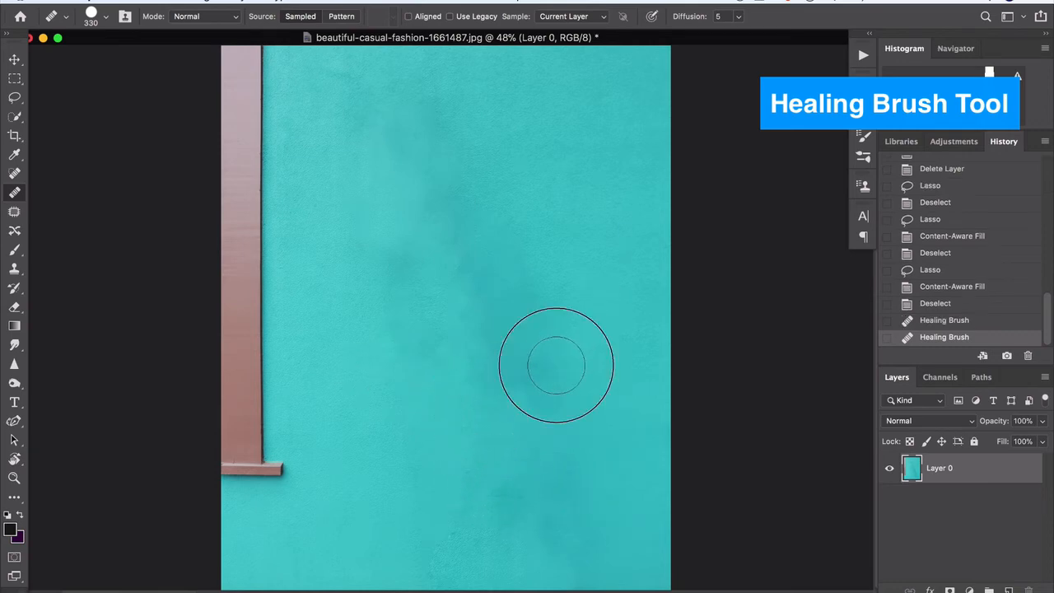
pyautogui.moveTo(555, 365)
pyautogui.mouseDown()
pyautogui.moveTo(484, 371)
pyautogui.moveTo(457, 359)
pyautogui.mouseUp()
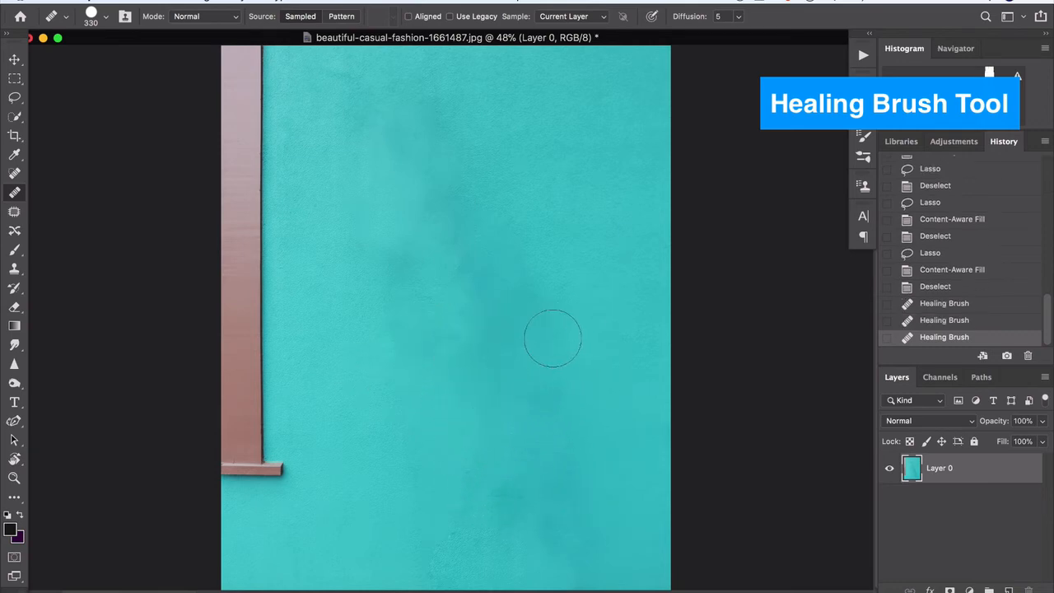
pyautogui.moveTo(552, 338)
pyautogui.mouseDown()
pyautogui.moveTo(513, 324)
pyautogui.moveTo(478, 331)
pyautogui.mouseUp()
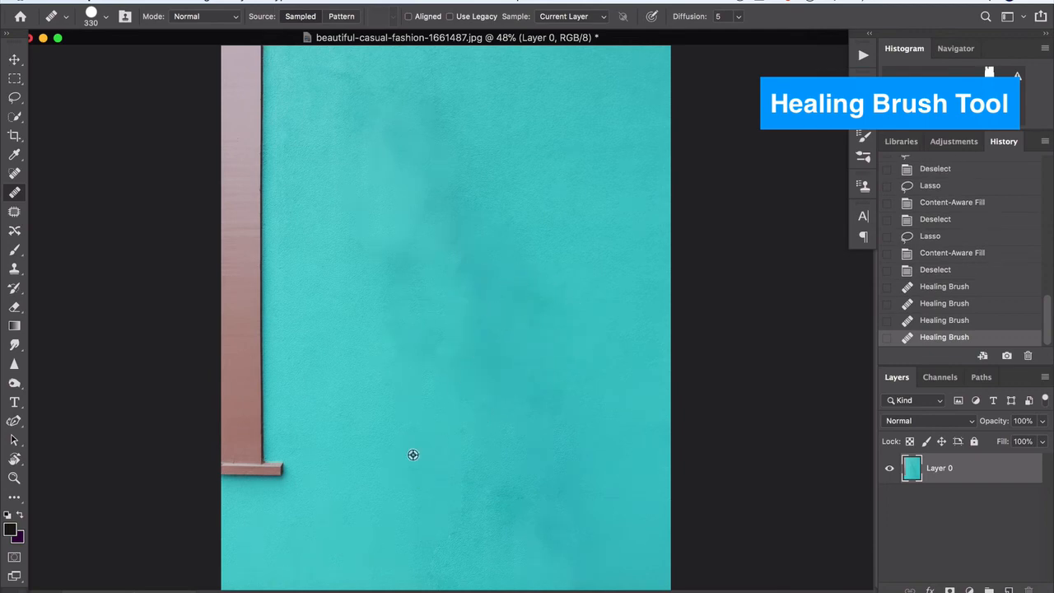
pyautogui.moveTo(411, 360)
pyautogui.mouseDown()
pyautogui.moveTo(400, 341)
pyautogui.moveTo(420, 340)
pyautogui.moveTo(397, 311)
pyautogui.mouseUp()
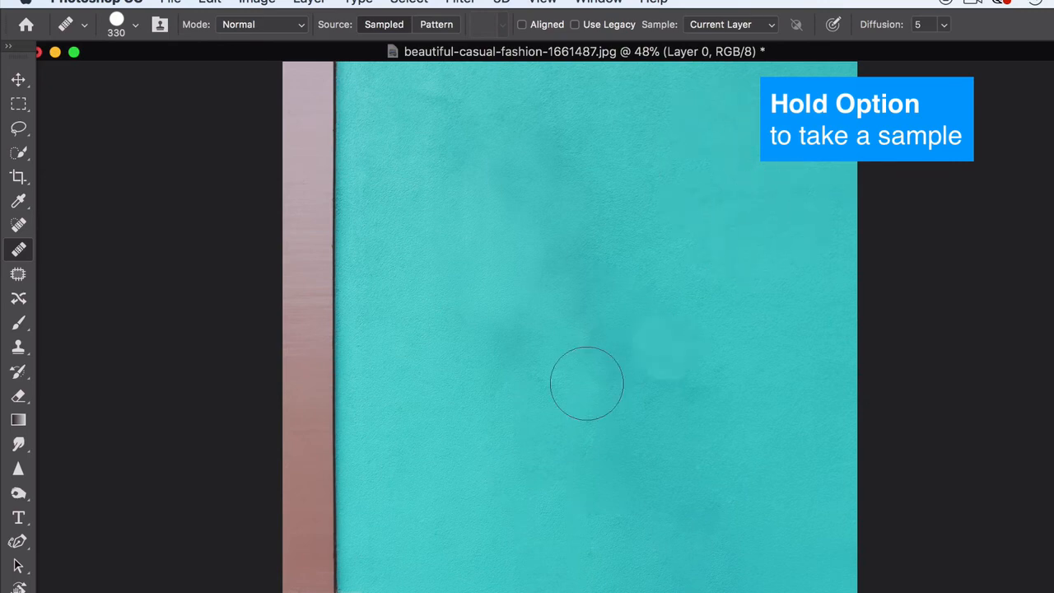
pyautogui.moveTo(560, 354)
pyautogui.mouseDown()
pyautogui.moveTo(535, 346)
pyautogui.moveTo(589, 295)
pyautogui.moveTo(576, 406)
pyautogui.moveTo(511, 285)
pyautogui.moveTo(545, 216)
pyautogui.moveTo(617, 334)
pyautogui.moveTo(635, 430)
pyautogui.moveTo(564, 530)
pyautogui.moveTo(576, 494)
pyautogui.mouseUp()
pyautogui.keyDown('alt'); pyautogui.click(593, 449); pyautogui.keyUp('alt')
pyautogui.moveTo(652, 417)
pyautogui.mouseDown()
pyautogui.moveTo(675, 382)
pyautogui.moveTo(666, 357)
pyautogui.mouseUp()
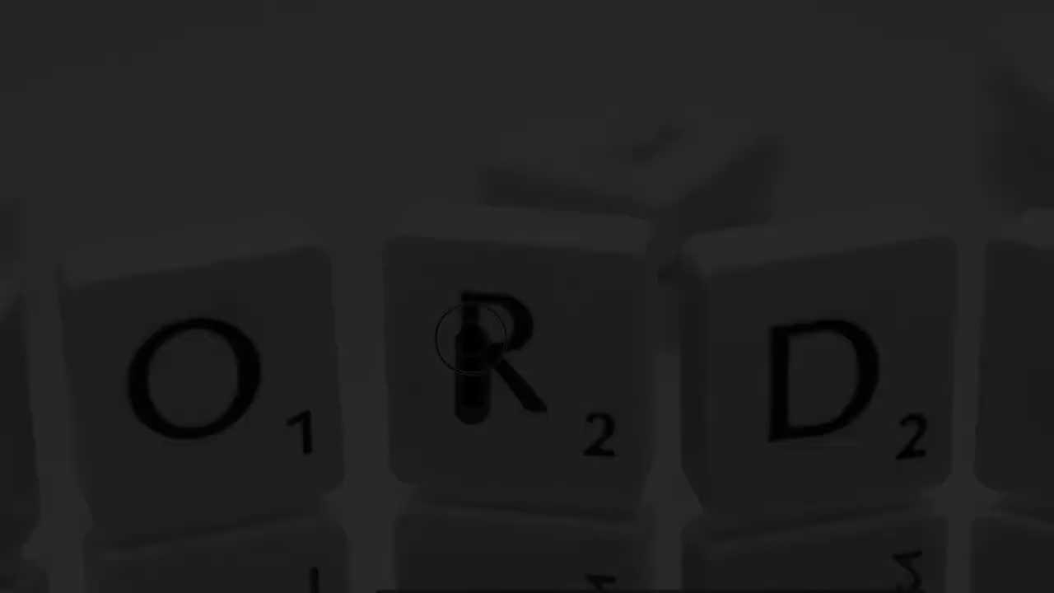
pyautogui.moveTo(471, 337)
pyautogui.mouseDown()
pyautogui.moveTo(470, 299)
pyautogui.moveTo(513, 303)
pyautogui.moveTo(525, 326)
pyautogui.moveTo(483, 347)
pyautogui.moveTo(539, 403)
pyautogui.moveTo(537, 421)
pyautogui.moveTo(598, 416)
pyautogui.moveTo(594, 444)
pyautogui.mouseUp()
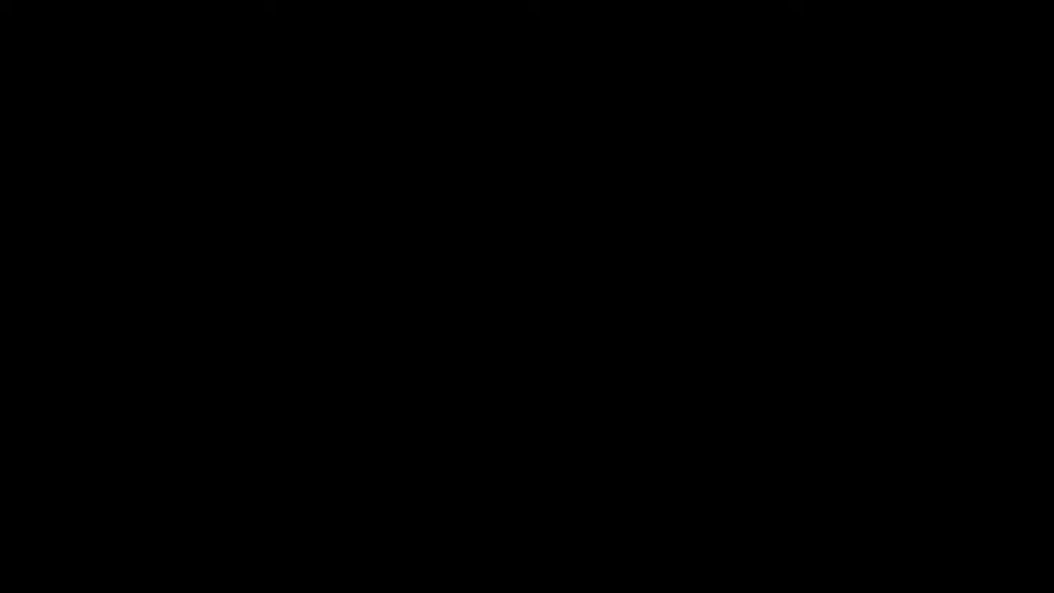